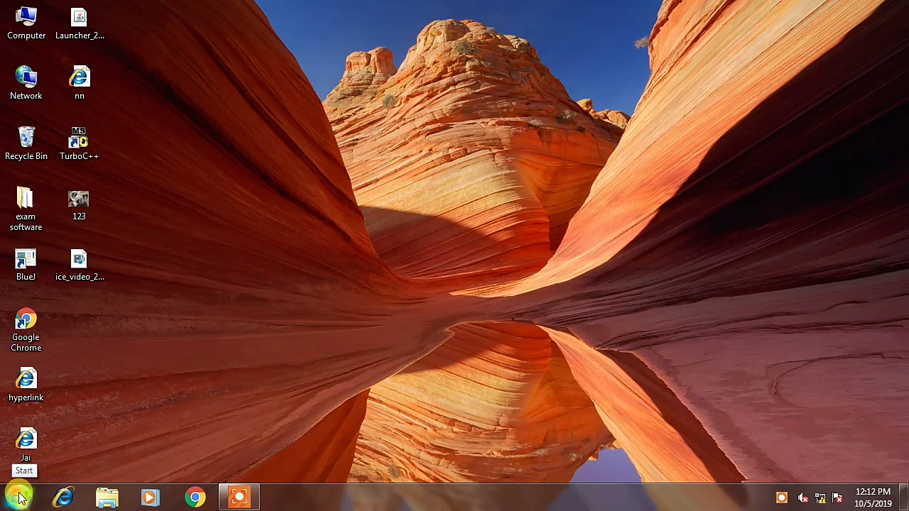
# Open the Desktop Gadgets gallery from Control Panel and show the gadget details.
pyautogui.click(18, 497)
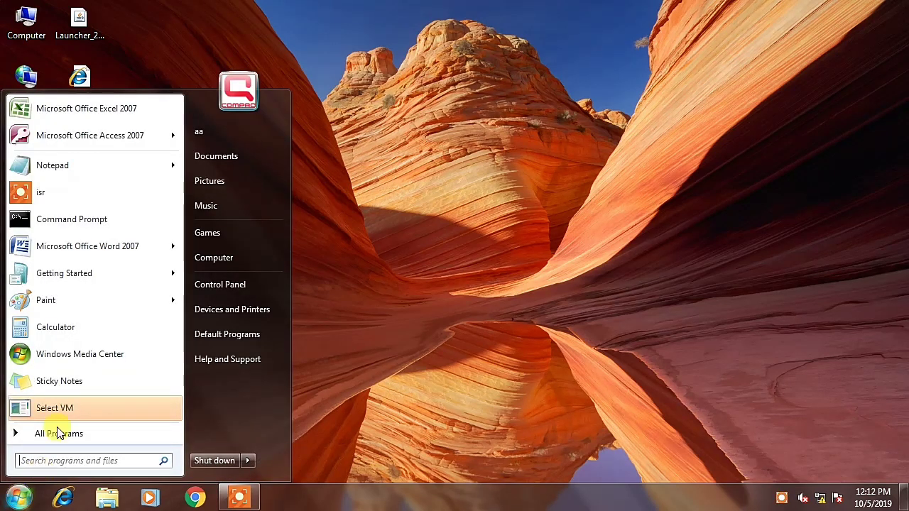
pyautogui.click(235, 285)
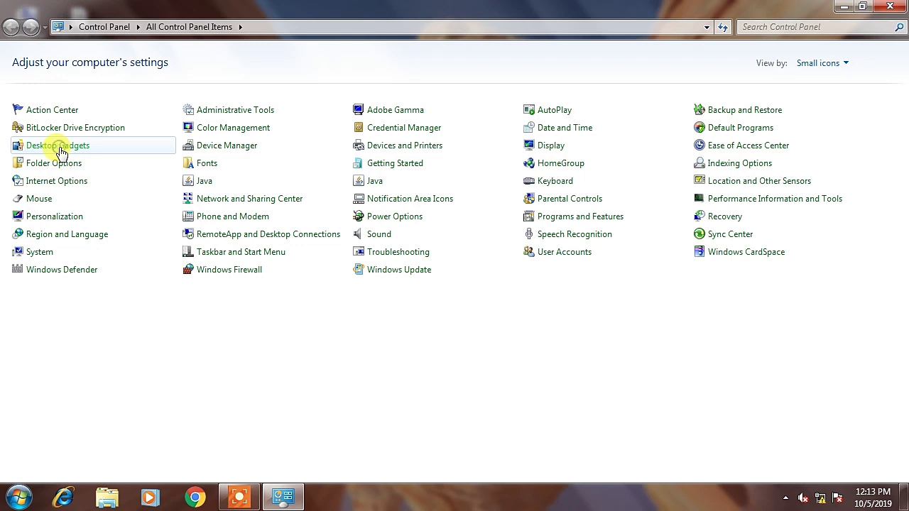
pyautogui.click(61, 147)
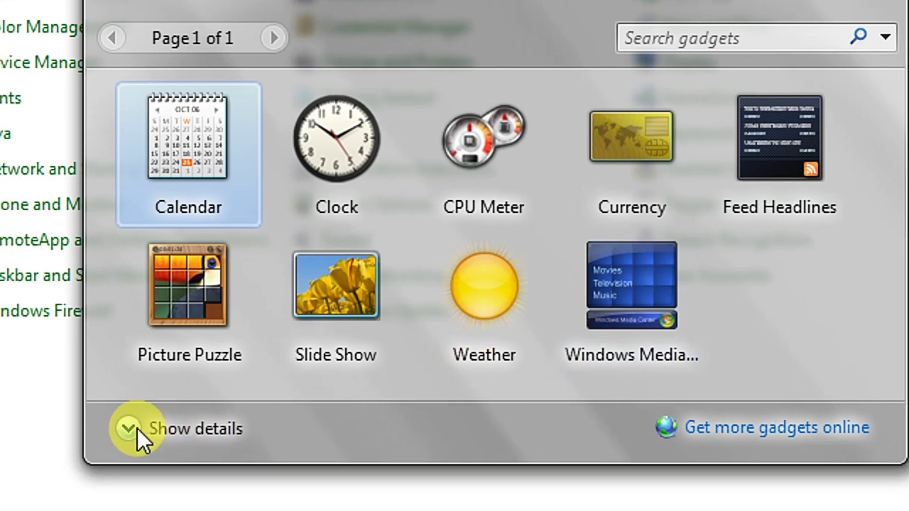
pyautogui.click(135, 428)
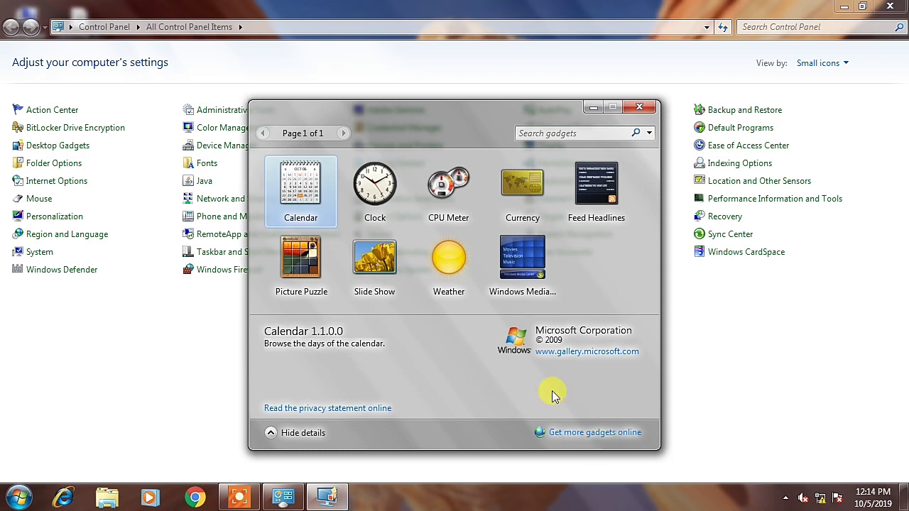
# Add the Calendar, Clock, CPU Meter, Picture Puzzle and Slide Show gadgets to the desktop.
pyautogui.doubleClick(305, 199)
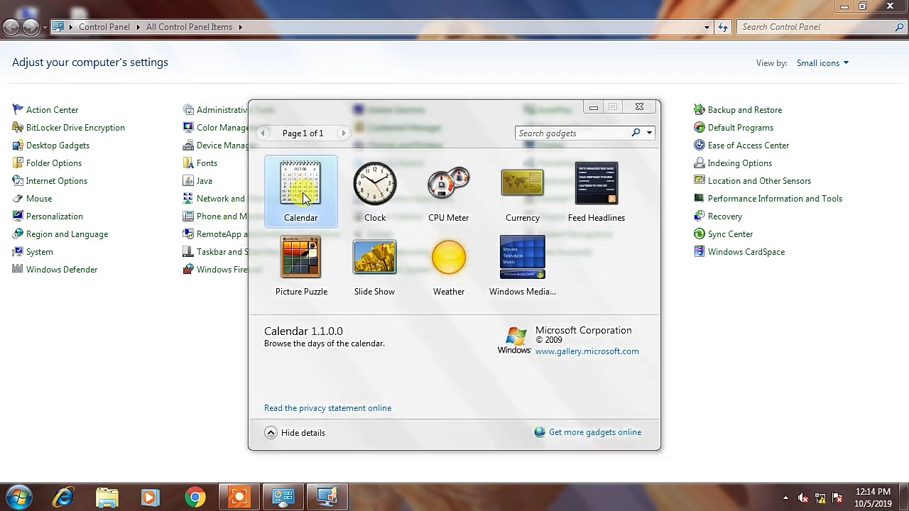
pyautogui.moveTo(849, 64)
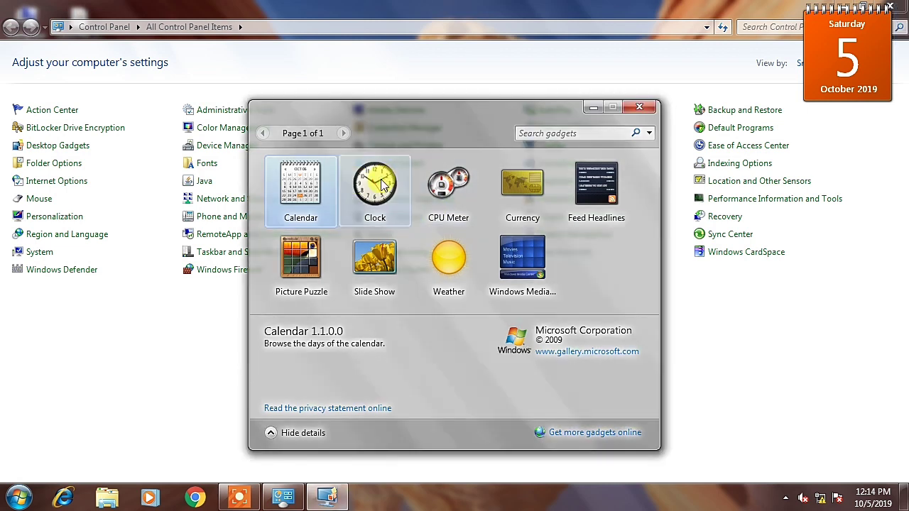
pyautogui.doubleClick(382, 183)
pyautogui.moveTo(832, 172)
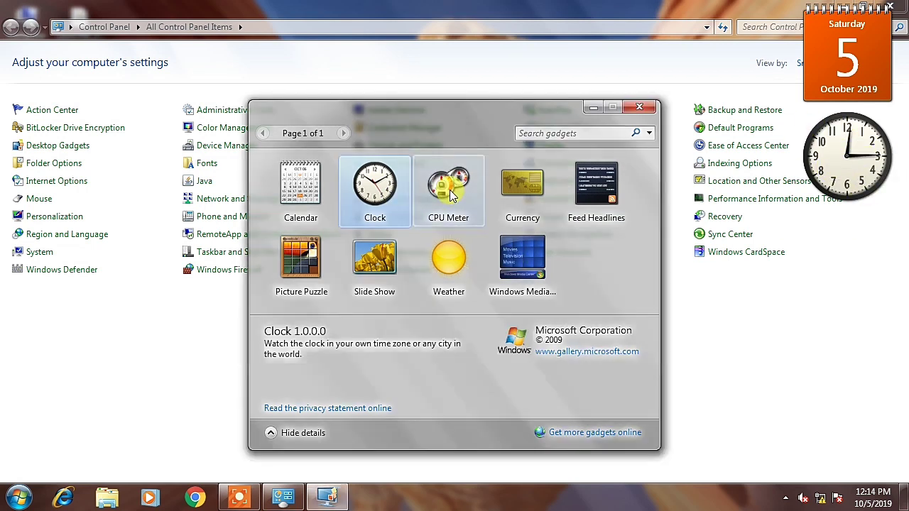
pyautogui.doubleClick(450, 195)
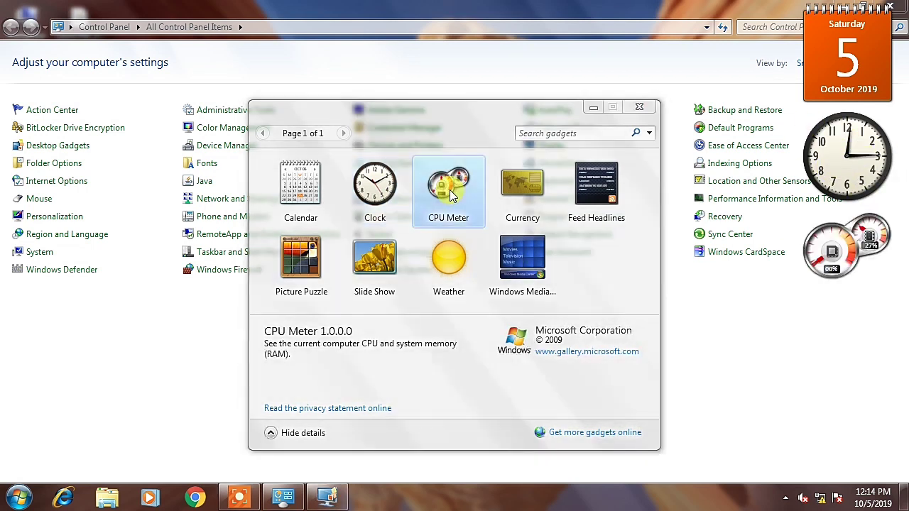
pyautogui.moveTo(848, 273)
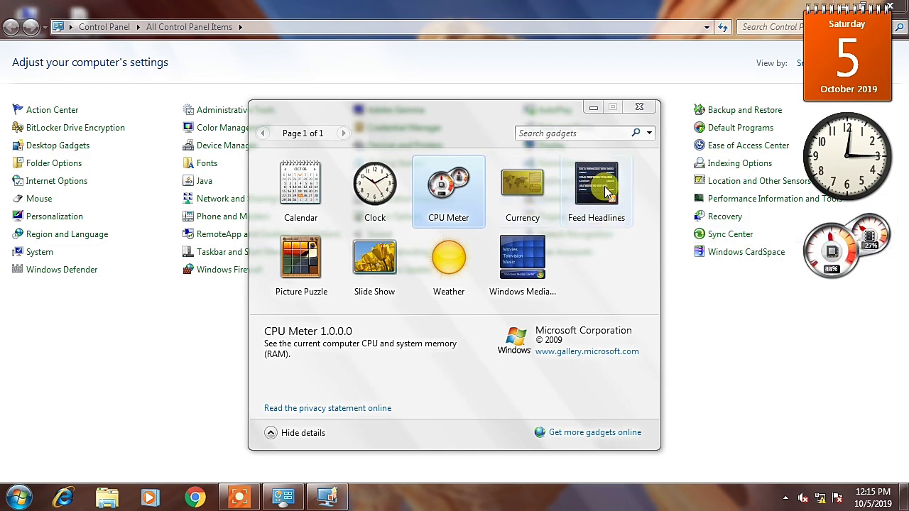
pyautogui.doubleClick(308, 273)
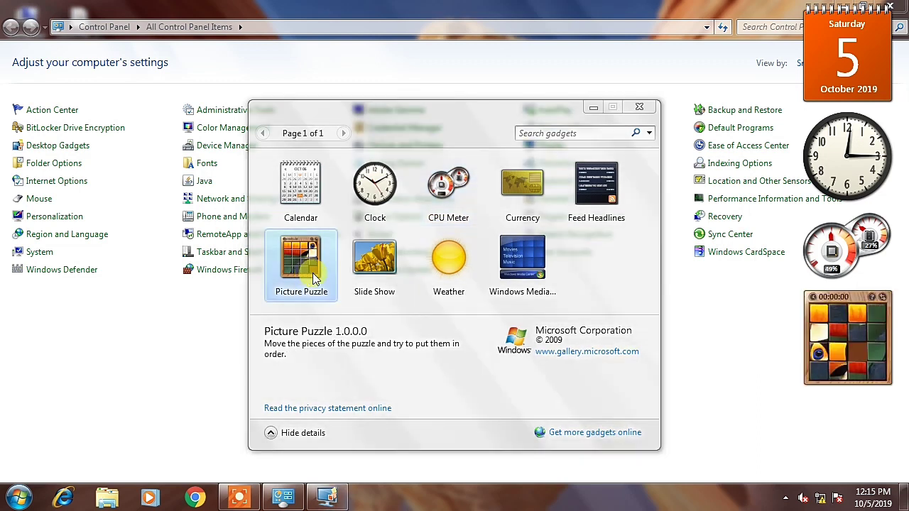
pyautogui.doubleClick(386, 266)
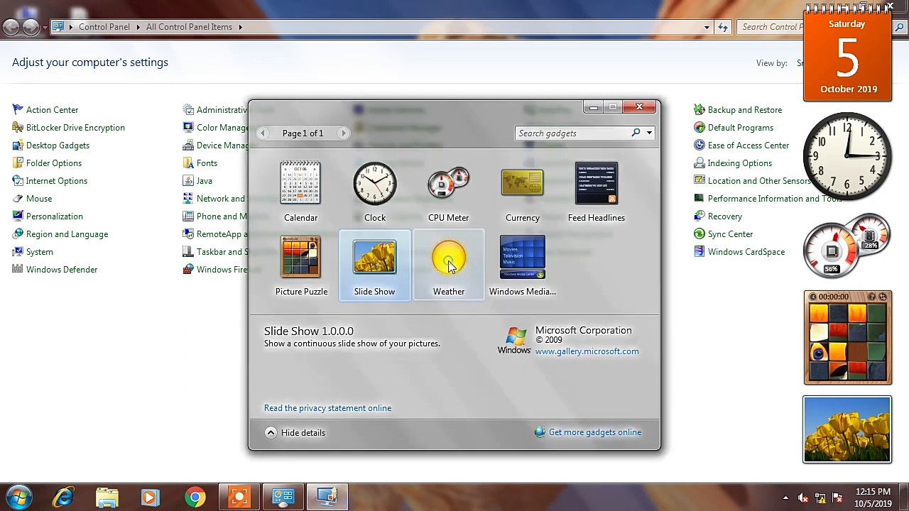
# Try out the Weather gadget by adding it to the desktop and moving it higher, and remove it again.
pyautogui.click(448, 265)
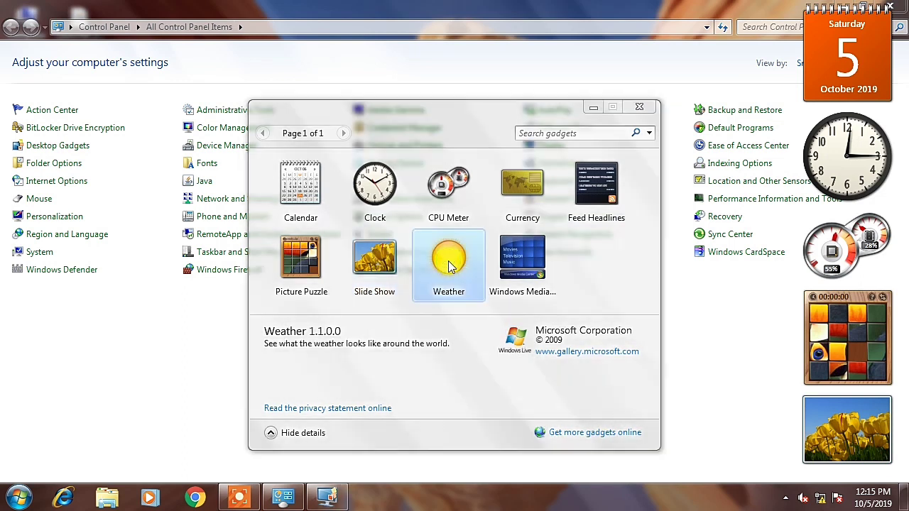
pyautogui.doubleClick(448, 265)
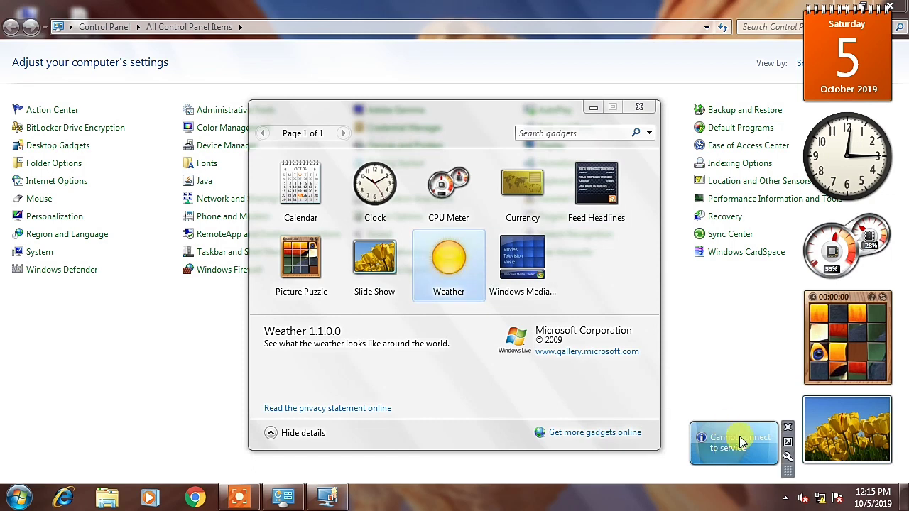
pyautogui.moveTo(740, 429); pyautogui.dragTo(746, 319)
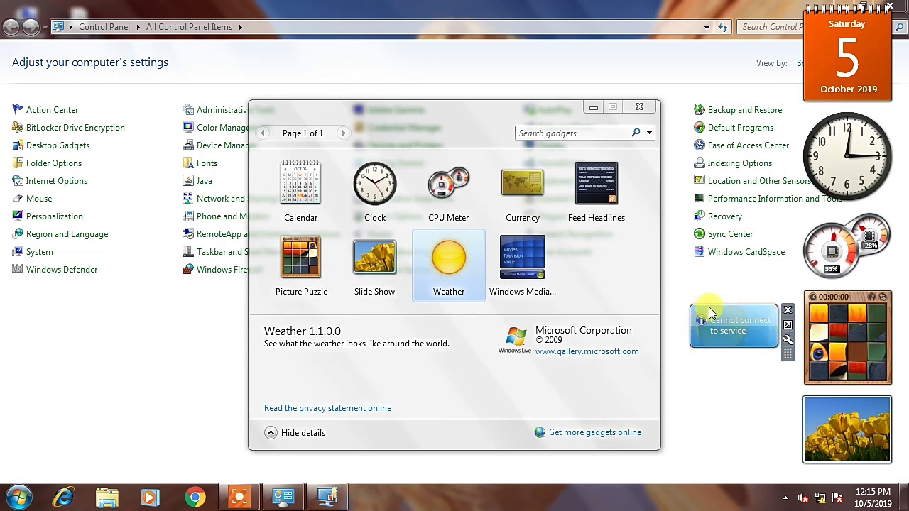
pyautogui.click(790, 312)
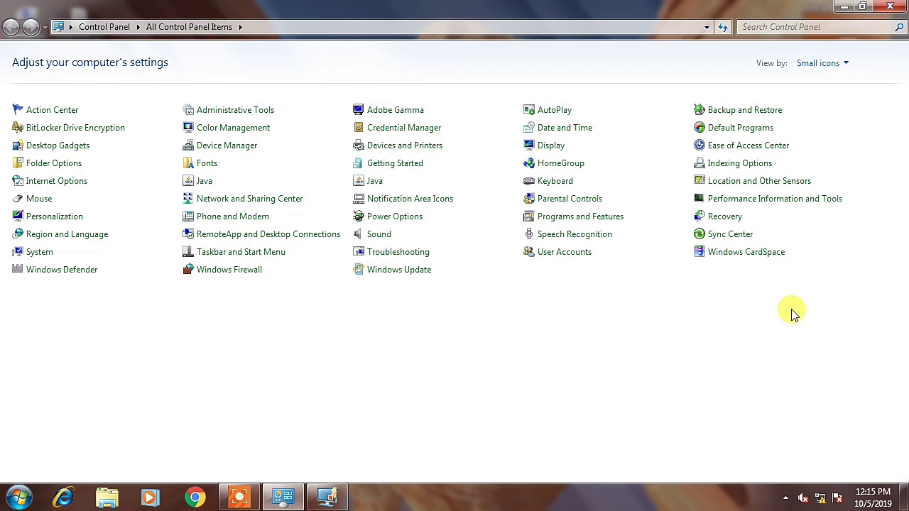
# With Control Panel minimized, add the Windows Media Center gadget to the desktop and close the gadget gallery.
pyautogui.click(843, 6)
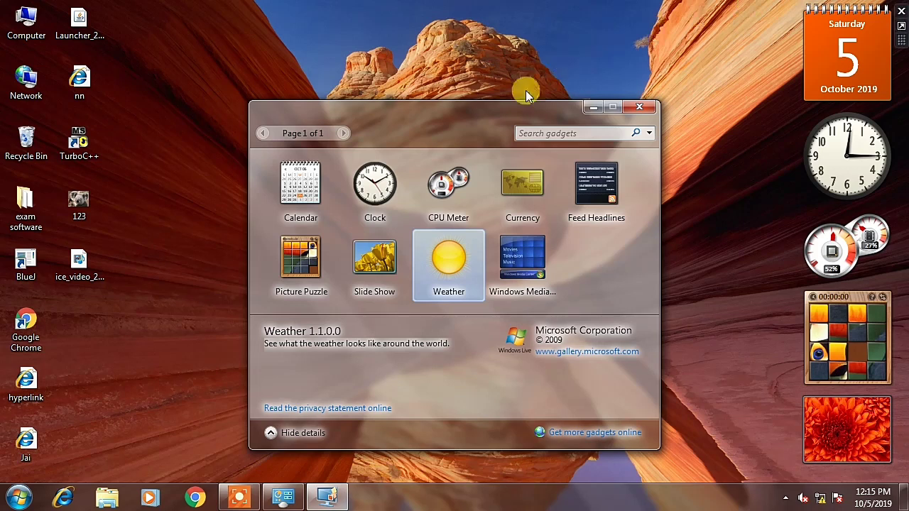
pyautogui.moveTo(505, 113); pyautogui.dragTo(462, 48)
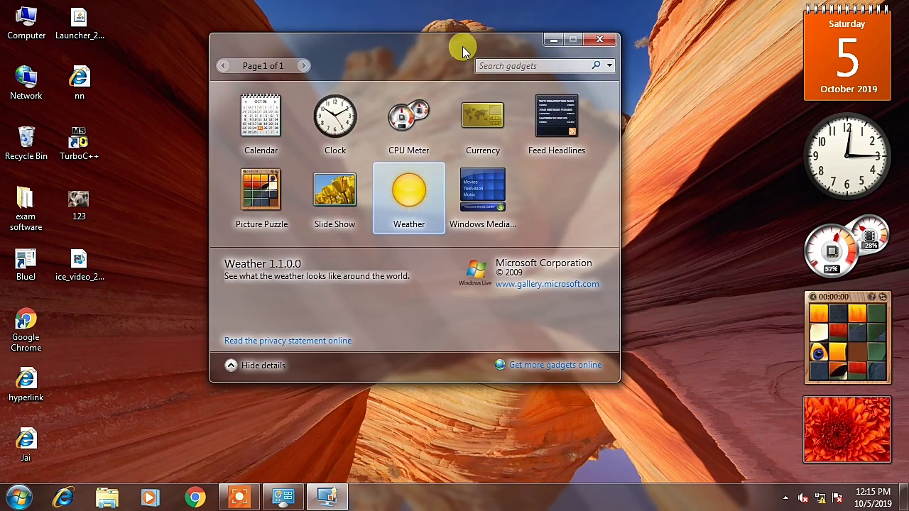
pyautogui.doubleClick(482, 188)
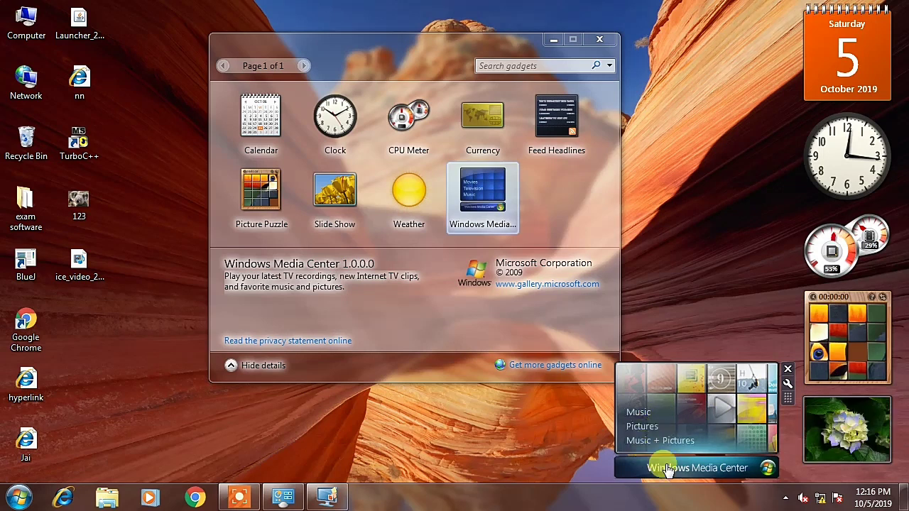
pyautogui.click(600, 41)
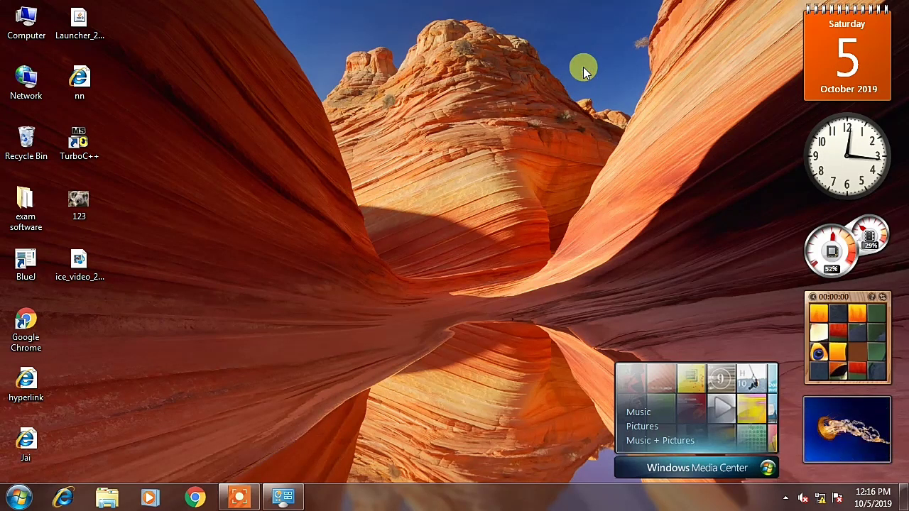
# Switch the Calendar gadget to its month view and browse forward to December 2019 and back to October.
pyautogui.click(852, 62)
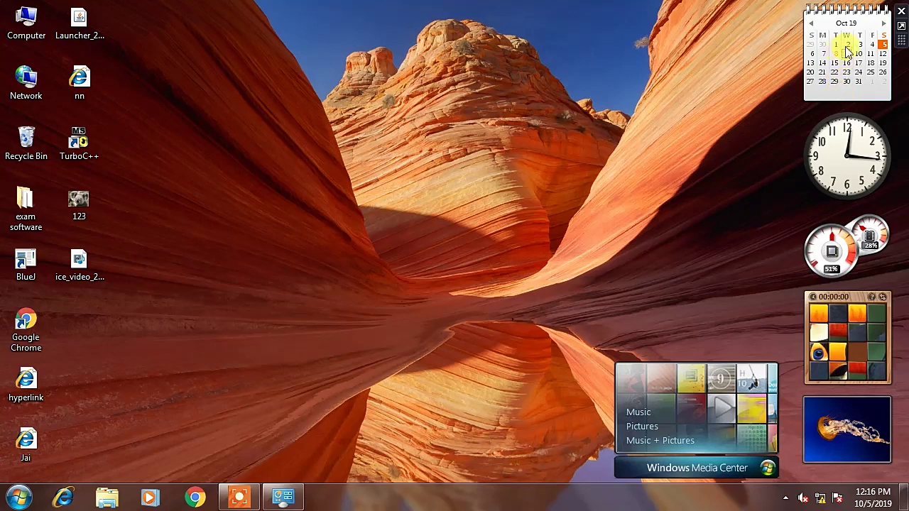
pyautogui.click(884, 25)
pyautogui.click(884, 25)
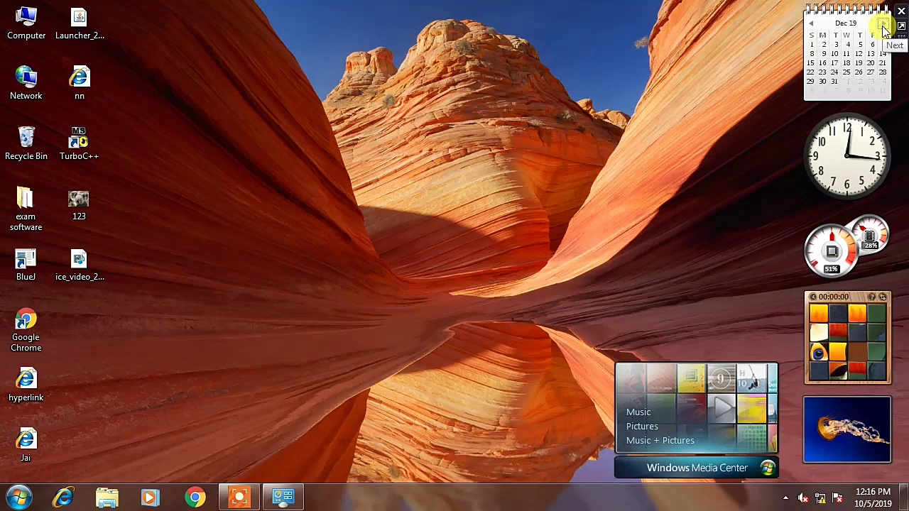
pyautogui.click(813, 26)
pyautogui.click(813, 26)
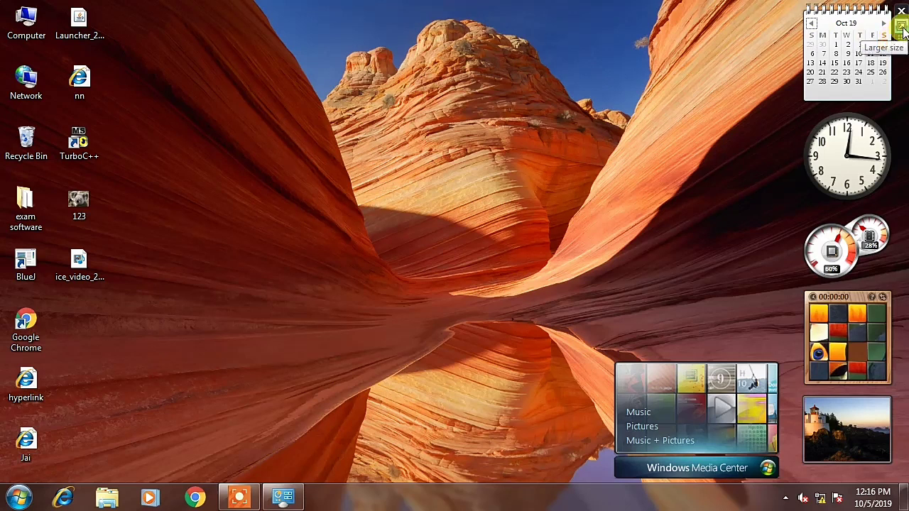
# Try the Calendar gadget's larger size, return it to the smaller size, and try repositioning it on the desktop.
pyautogui.click(901, 26)
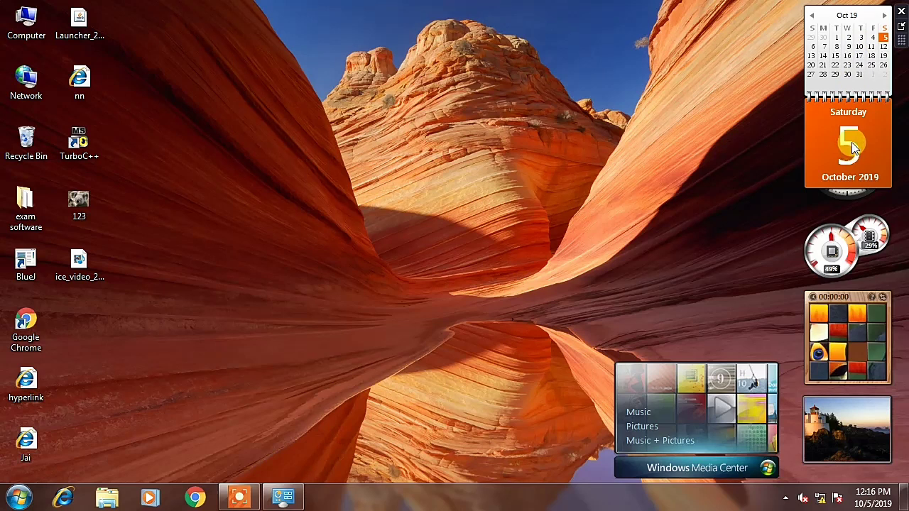
pyautogui.click(902, 28)
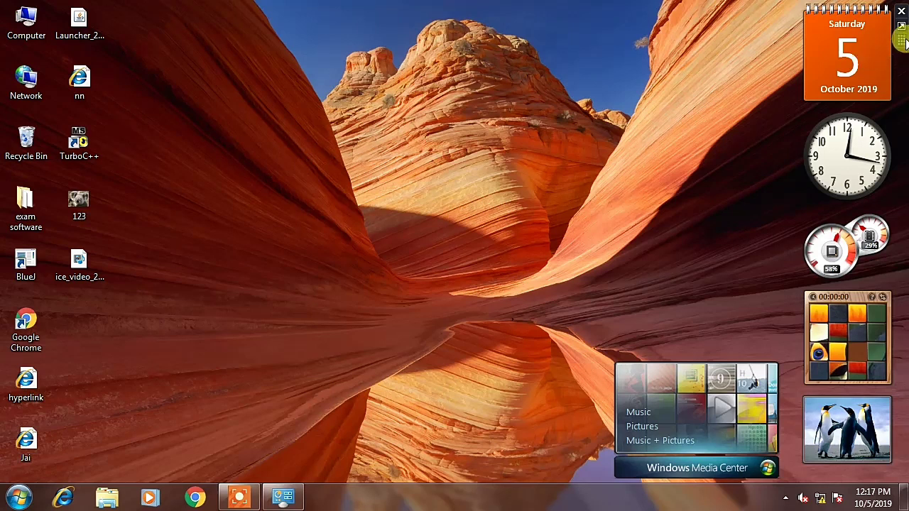
pyautogui.moveTo(902, 50); pyautogui.dragTo(810, 40)
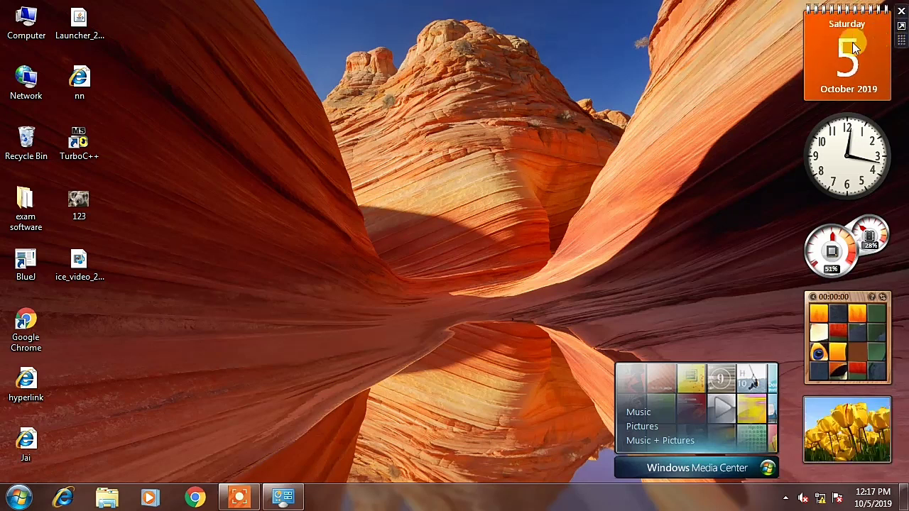
# Open the Clock gadget's options and browse through all eight clock face designs back to the first one.
pyautogui.moveTo(880, 167)
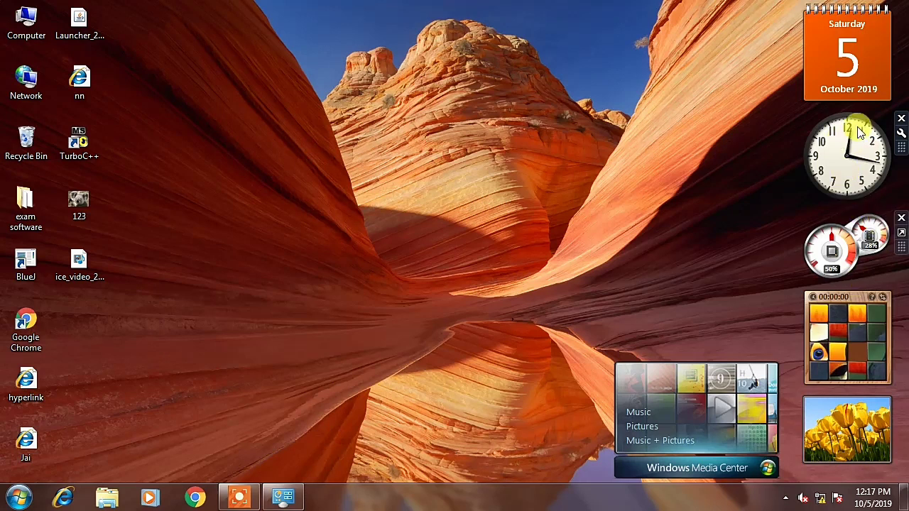
pyautogui.click(900, 134)
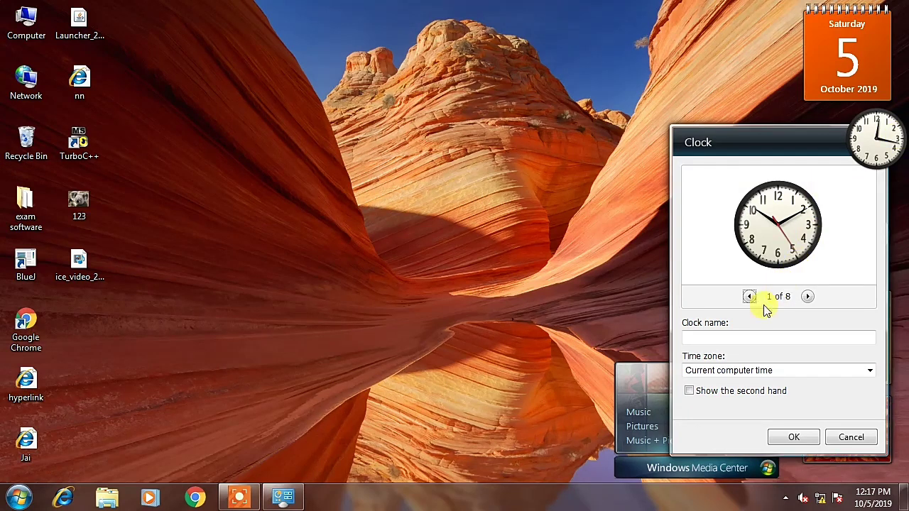
pyautogui.click(807, 297)
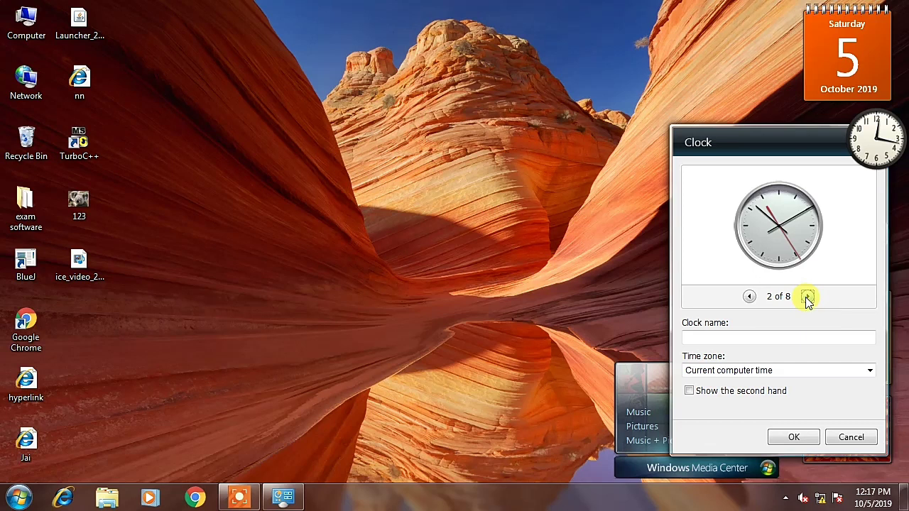
pyautogui.click(807, 296)
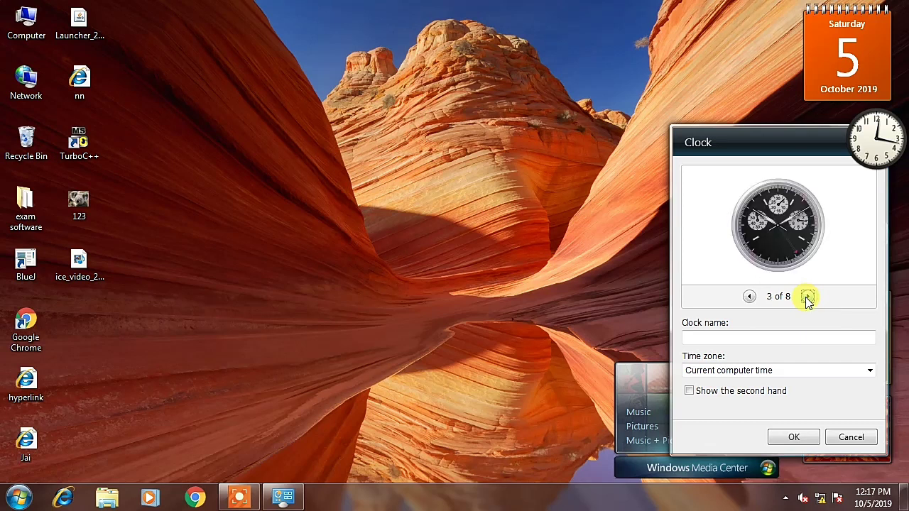
pyautogui.click(807, 297)
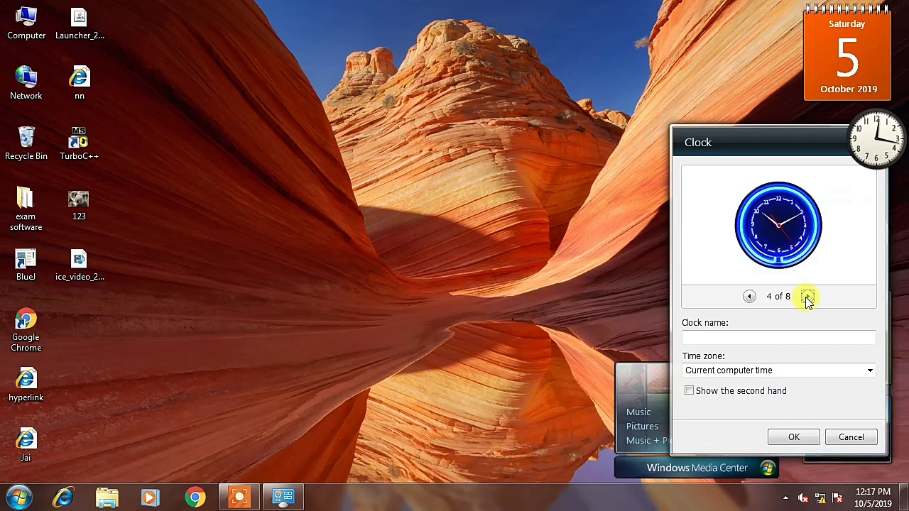
pyautogui.click(808, 296)
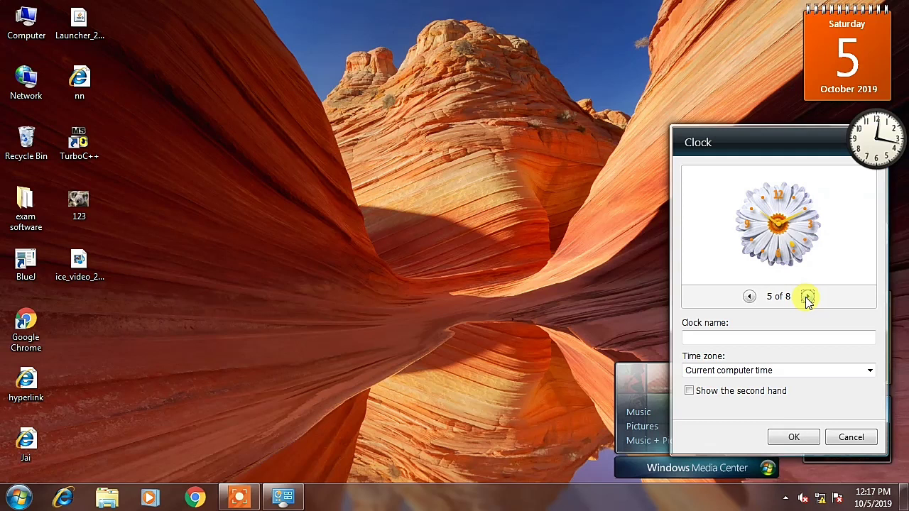
pyautogui.click(807, 297)
pyautogui.click(807, 297)
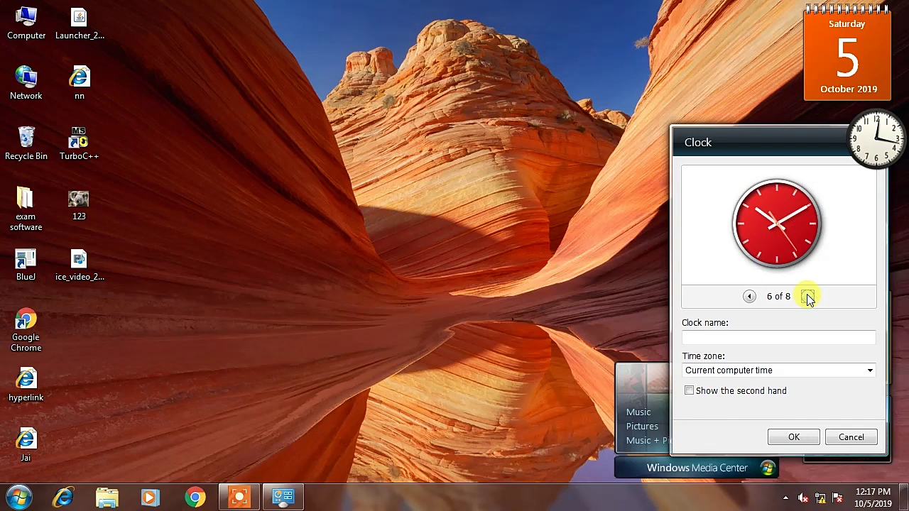
pyautogui.click(807, 297)
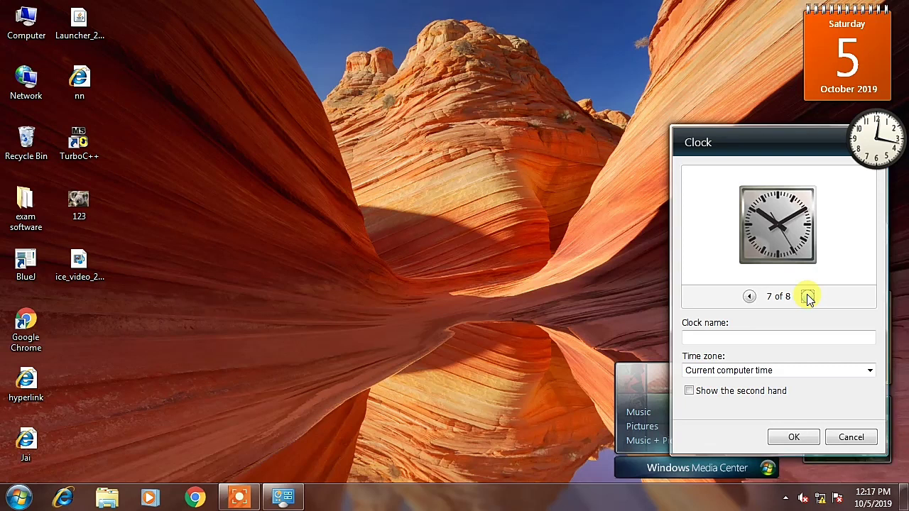
pyautogui.click(807, 297)
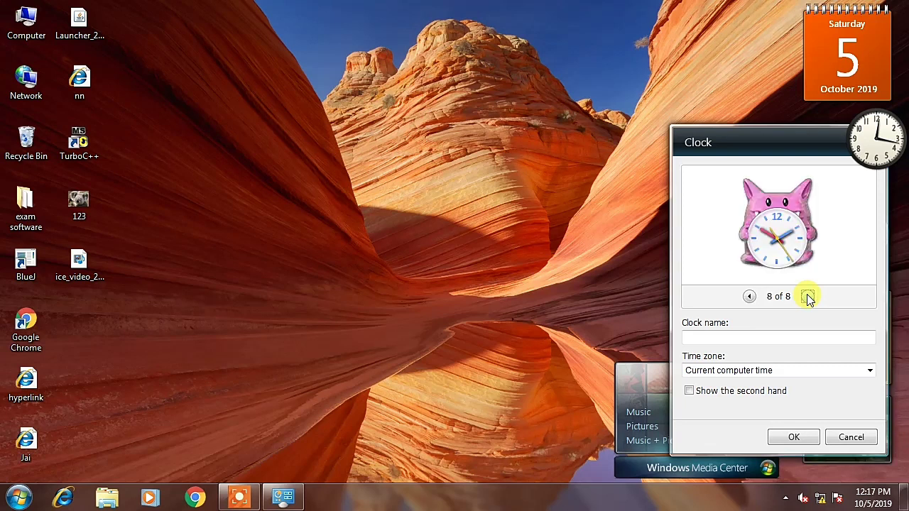
pyautogui.click(807, 297)
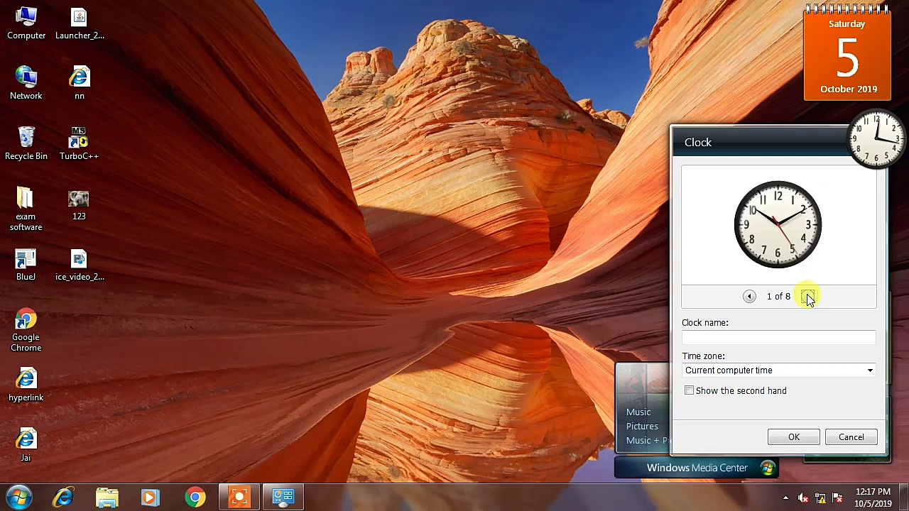
# Name the clock MKTC and set its time zone to (UTC+05:30) Chennai, Kolkata, Mumbai, New Delhi.
pyautogui.click(754, 335)
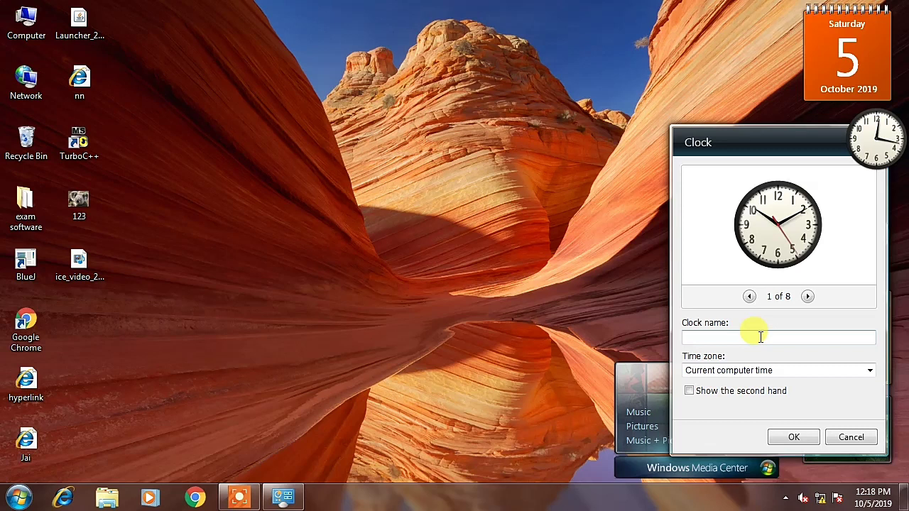
pyautogui.write('MKTC')
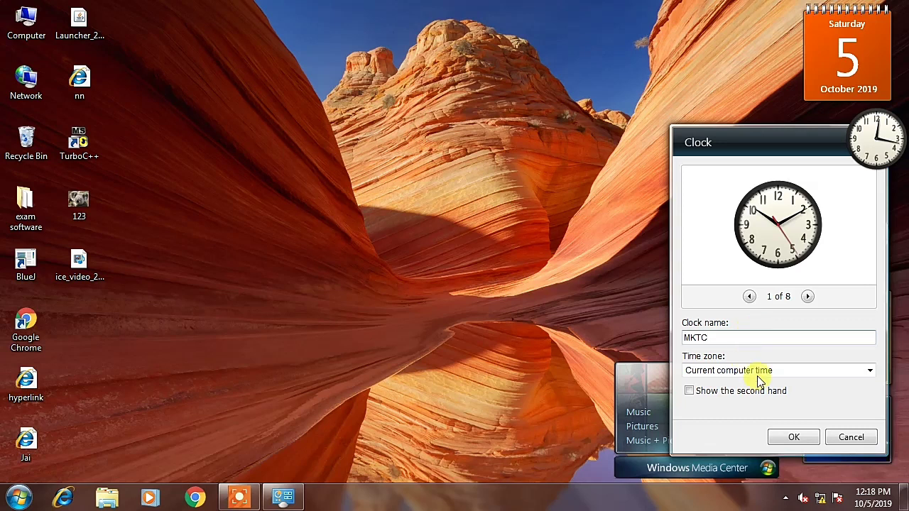
pyautogui.click(870, 375)
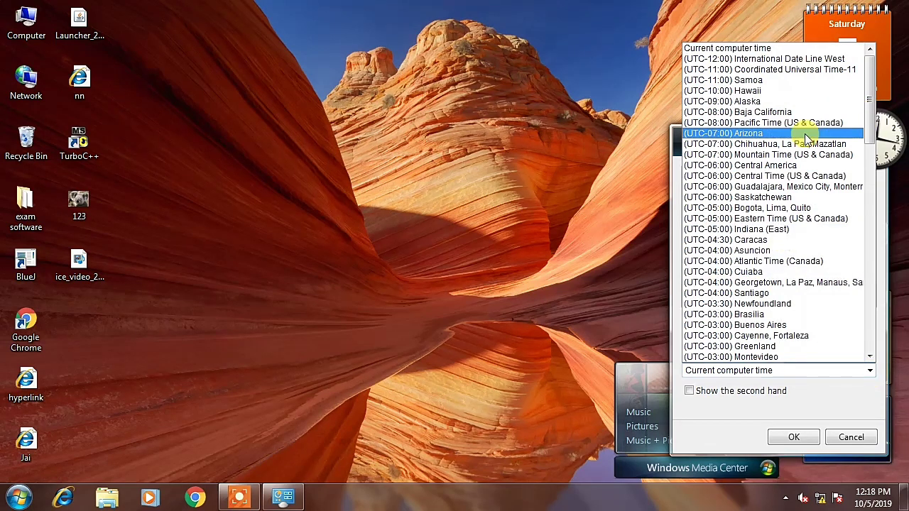
pyautogui.scroll(-3, 817, 185)
pyautogui.scroll(-1, 824, 206)
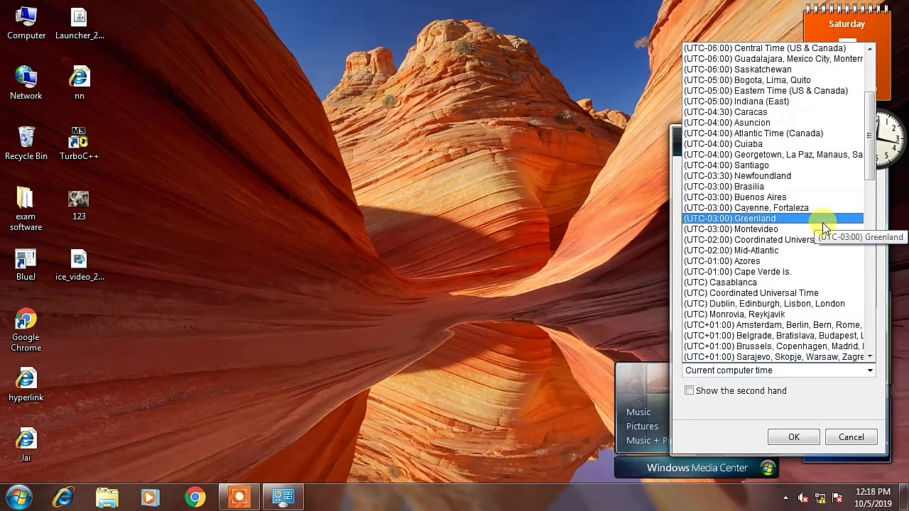
pyautogui.scroll(-1, 822, 220)
pyautogui.scroll(-16, 824, 233)
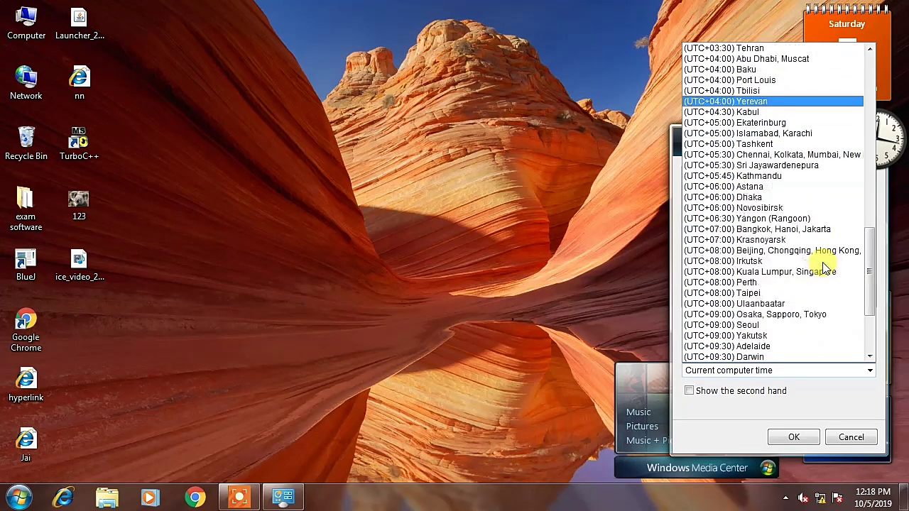
pyautogui.scroll(-2, 824, 275)
pyautogui.scroll(3, 824, 275)
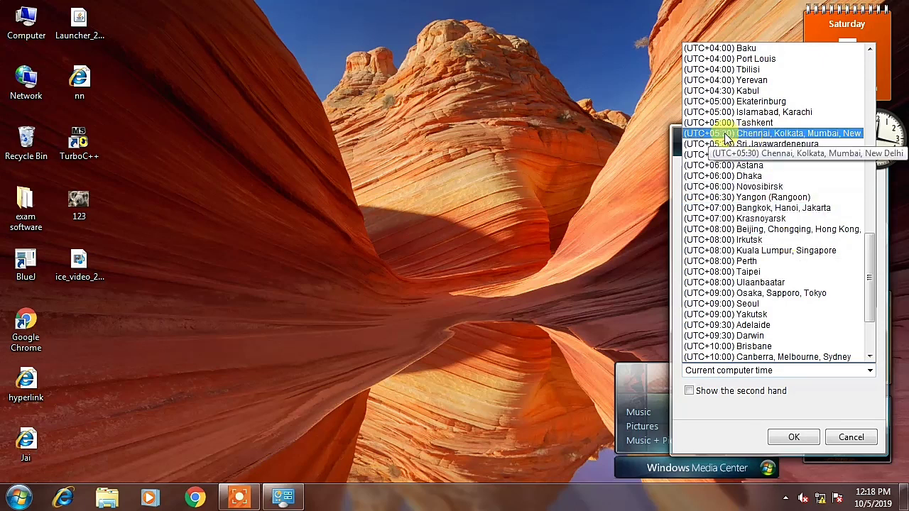
pyautogui.click(746, 132)
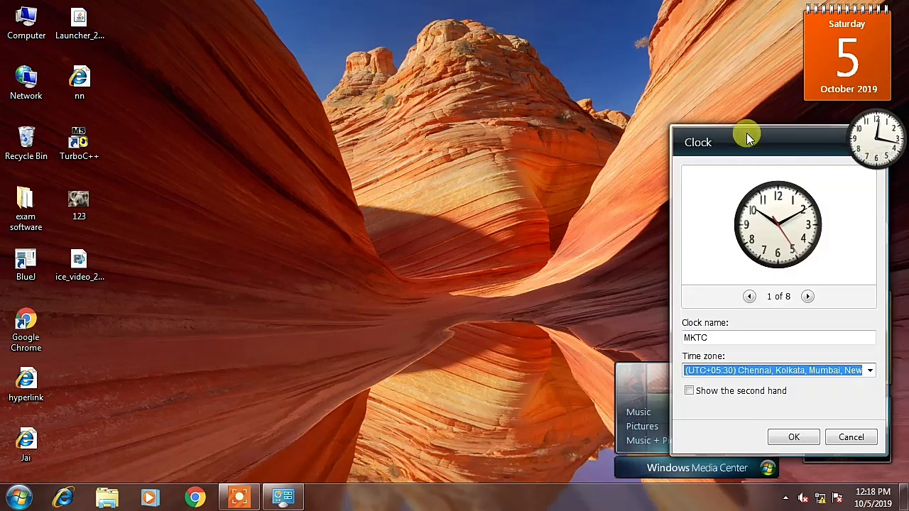
# Turn on the clock's second hand and apply the settings, and reopen the Clock options to turn the second hand off again.
pyautogui.click(713, 397)
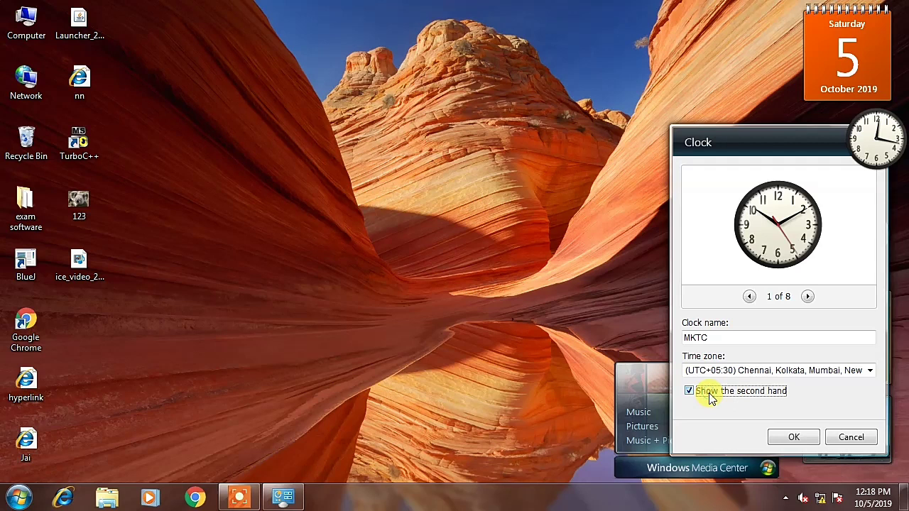
pyautogui.click(790, 438)
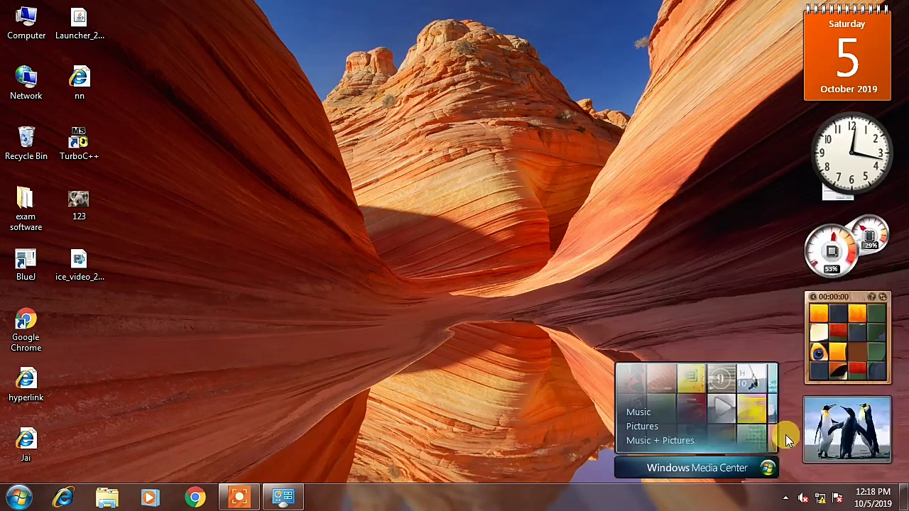
pyautogui.moveTo(847, 173)
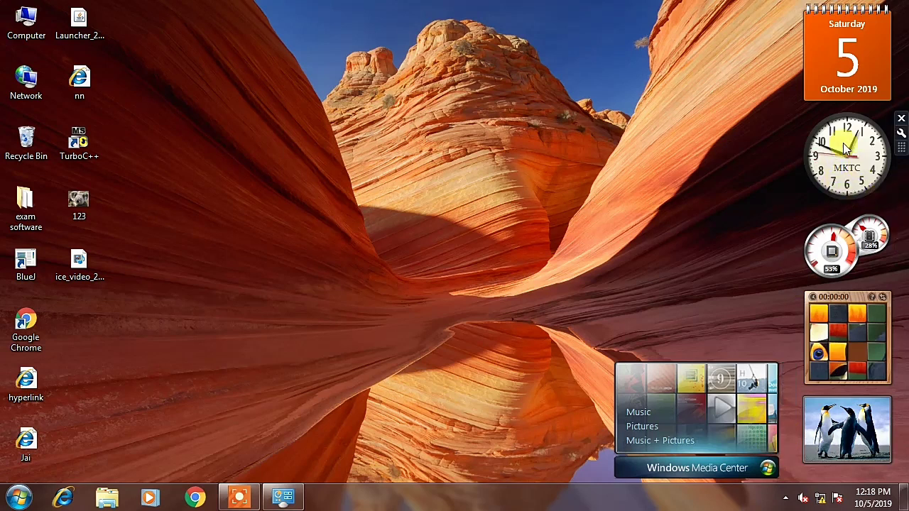
pyautogui.click(901, 133)
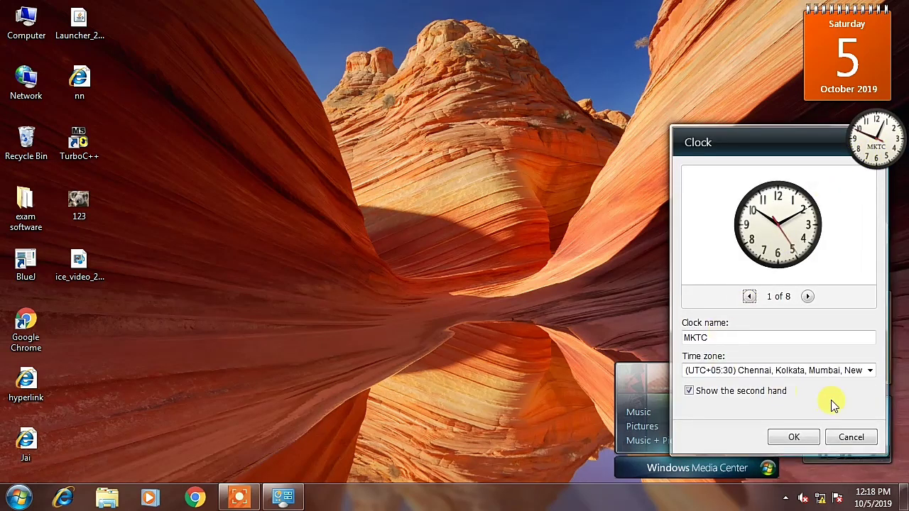
pyautogui.click(692, 393)
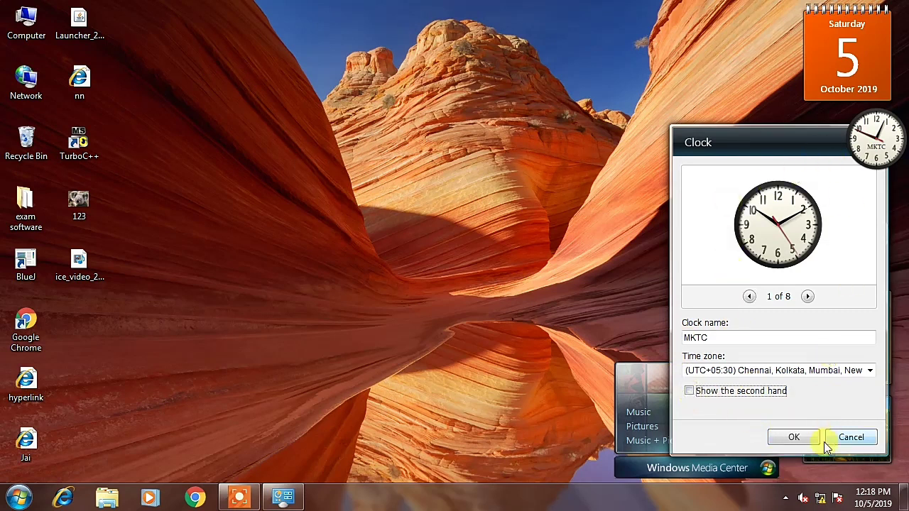
pyautogui.click(795, 436)
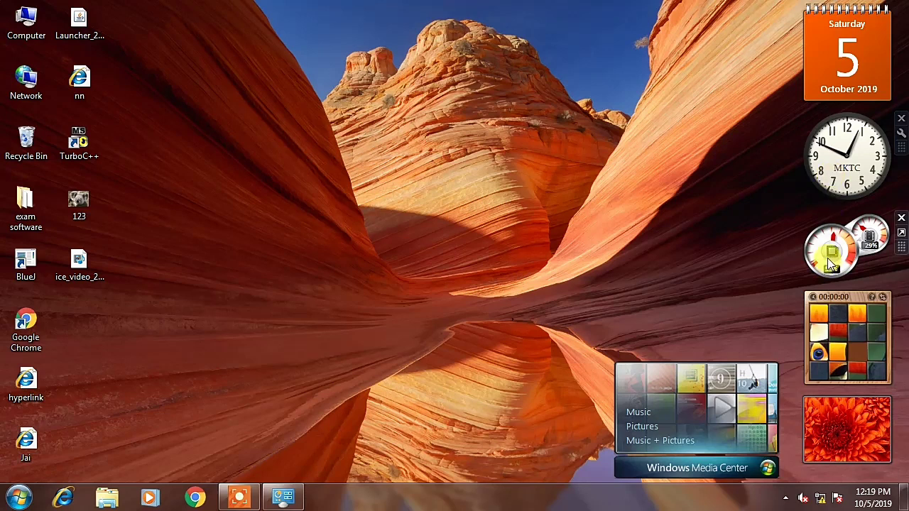
# Switch the CPU Meter gadget to its larger size and open Paint in a non-maximized window beside the gadgets.
pyautogui.click(901, 233)
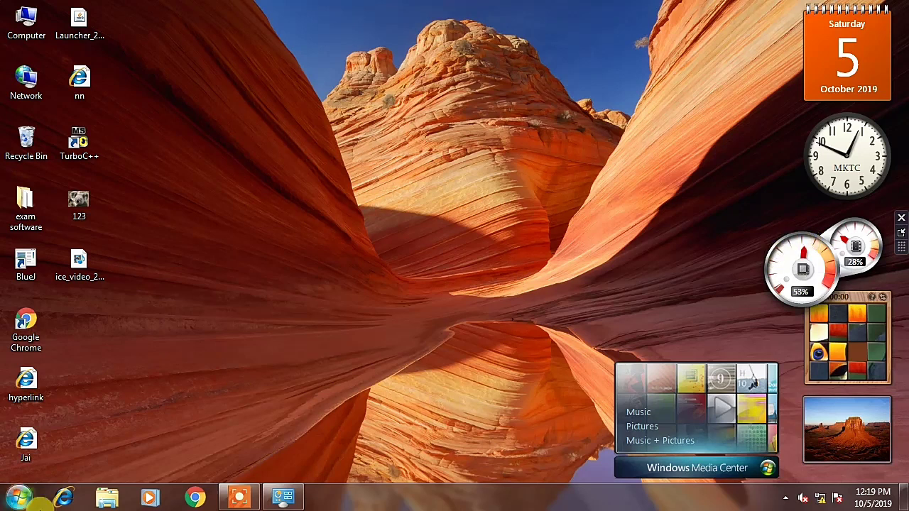
pyautogui.click(17, 501)
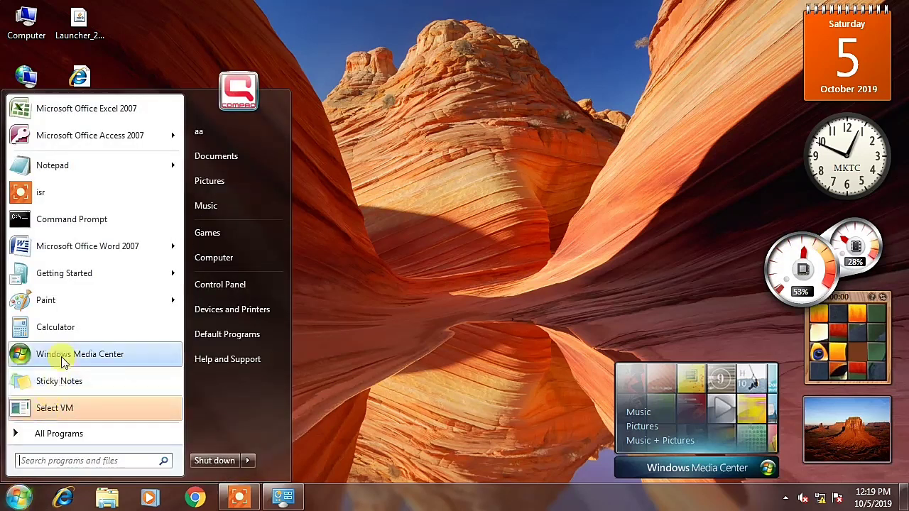
pyautogui.click(47, 300)
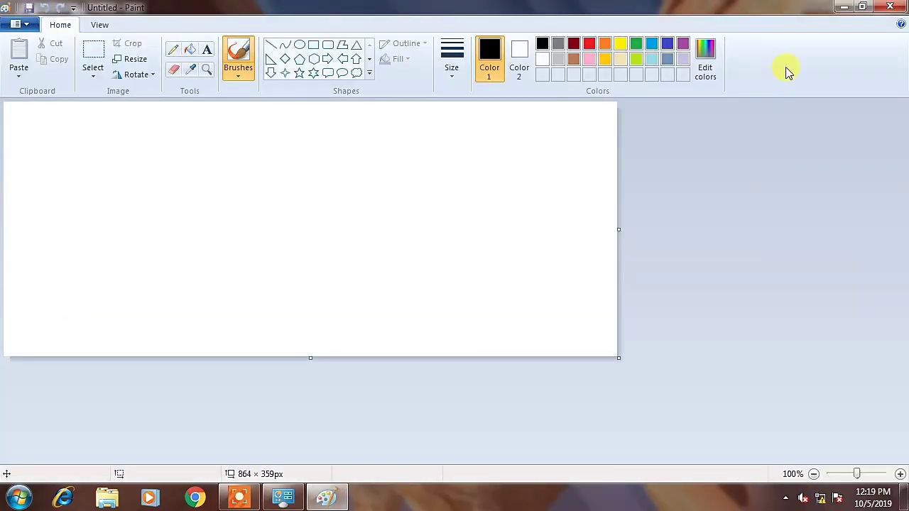
pyautogui.click(862, 6)
pyautogui.moveTo(710, 29); pyautogui.dragTo(582, 27)
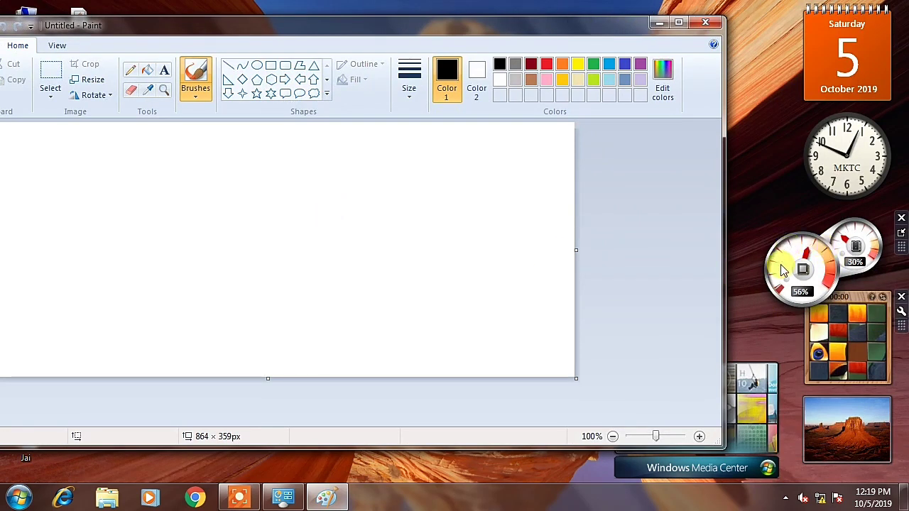
# Scribble overlapping black brush loops on the Paint canvas and close Paint without saving the drawing.
pyautogui.moveTo(252, 185)
pyautogui.mouseDown()
pyautogui.moveTo(257, 242)
pyautogui.moveTo(289, 203)
pyautogui.moveTo(328, 207)
pyautogui.moveTo(321, 234)
pyautogui.moveTo(339, 220)
pyautogui.mouseUp()
pyautogui.moveTo(402, 237)
pyautogui.mouseDown()
pyautogui.moveTo(213, 233)
pyautogui.moveTo(334, 229)
pyautogui.moveTo(341, 243)
pyautogui.moveTo(345, 229)
pyautogui.mouseUp()
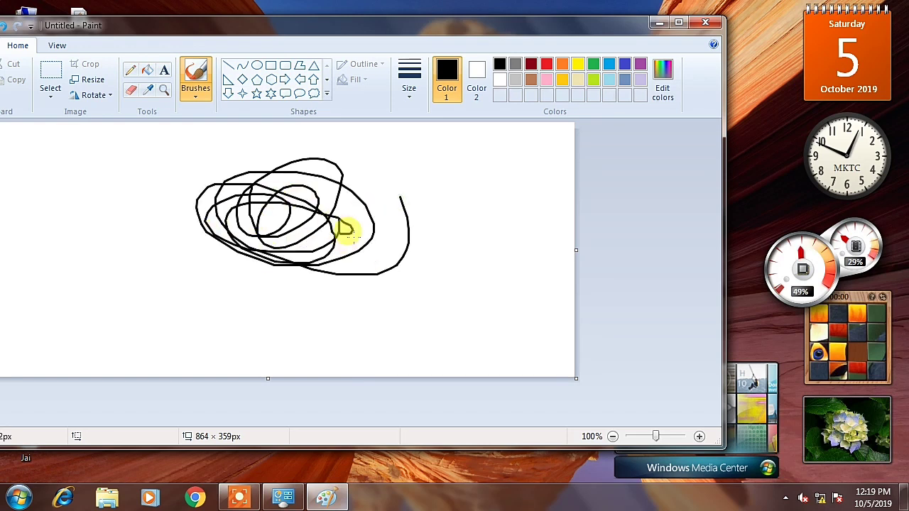
pyautogui.click(705, 22)
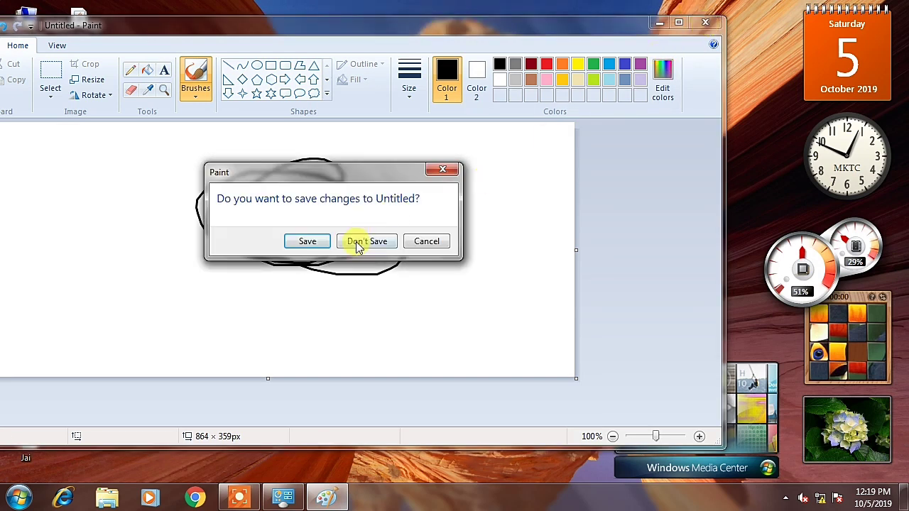
pyautogui.click(356, 241)
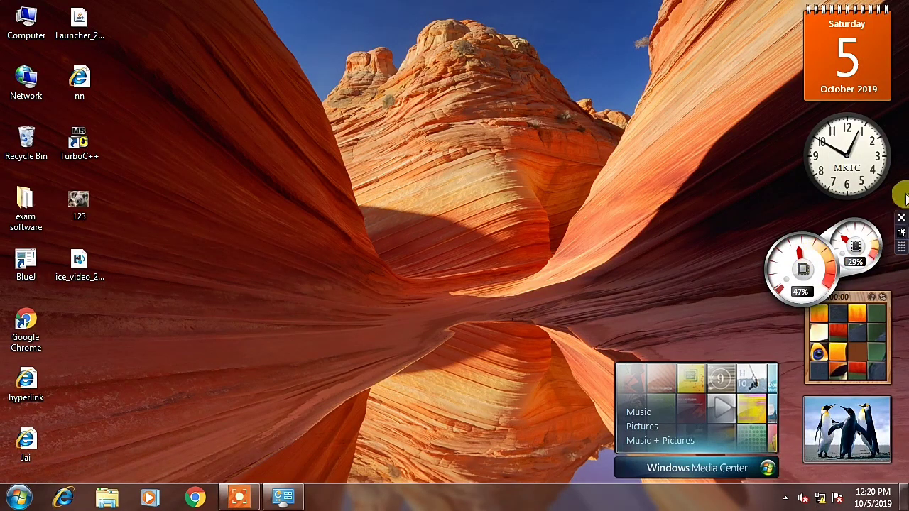
# Return the CPU Meter gadget to its smaller size and slide several tiles in the Picture Puzzle gadget.
pyautogui.click(900, 234)
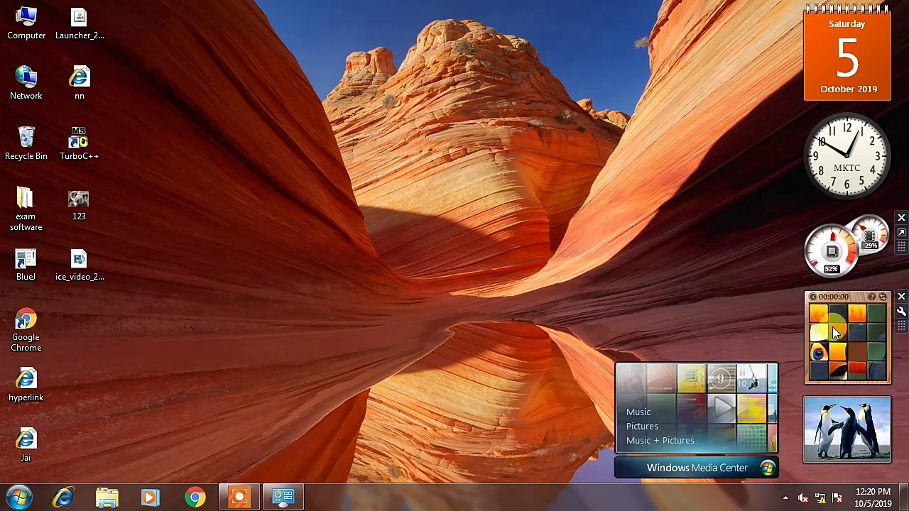
pyautogui.moveTo(900, 318)
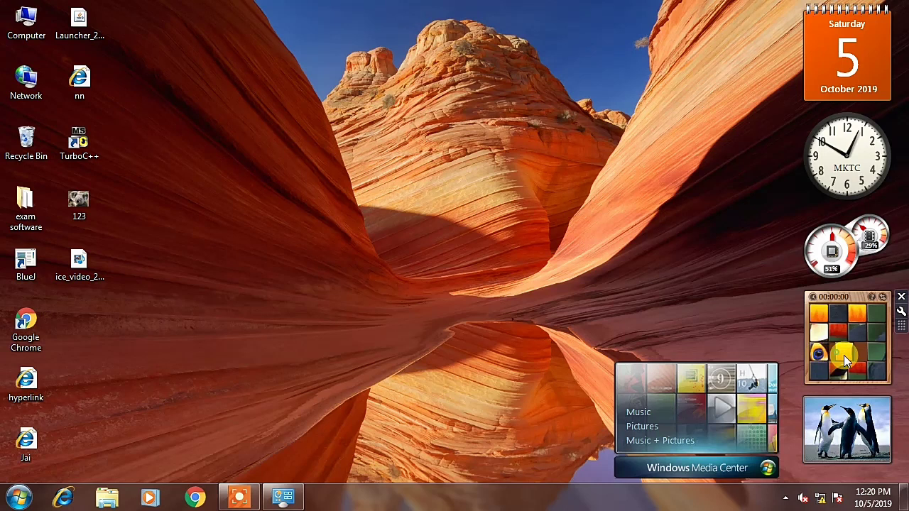
pyautogui.click(826, 327)
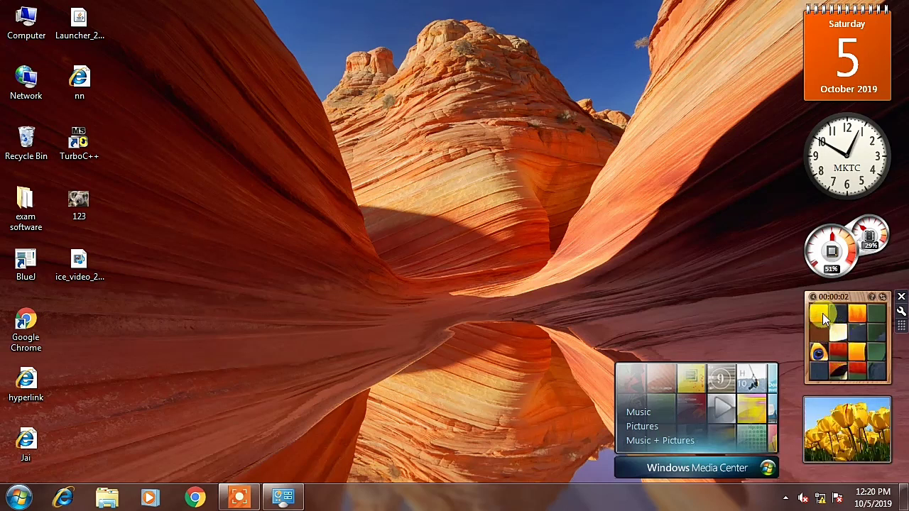
pyautogui.click(817, 355)
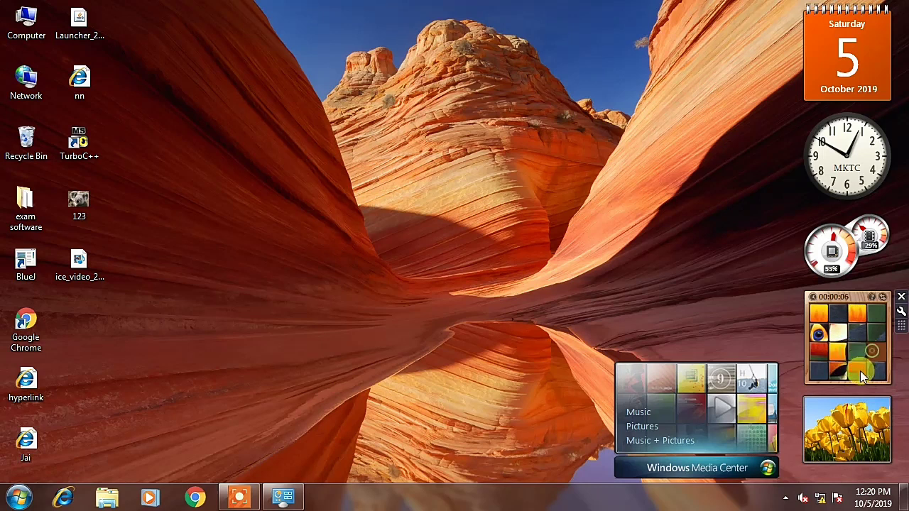
pyautogui.click(879, 367)
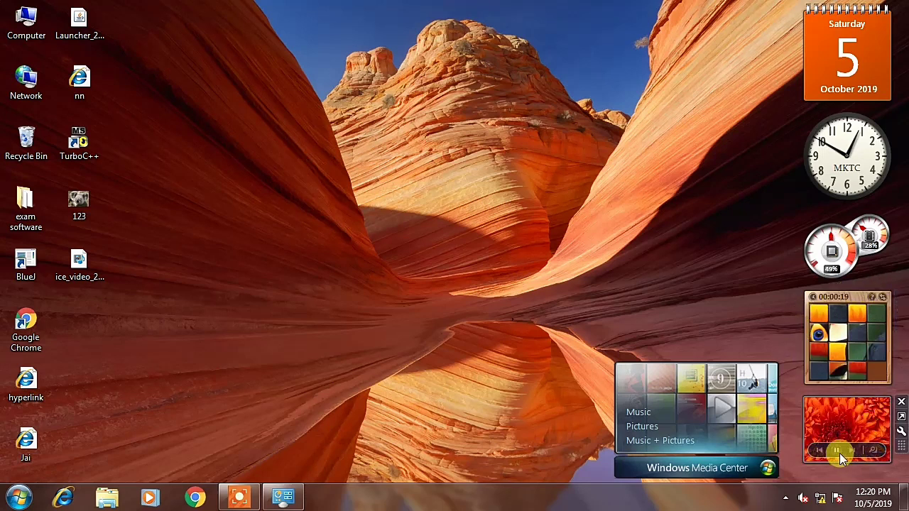
# Browse forward and backward through the pictures in the Slide Show gadget.
pyautogui.click(853, 453)
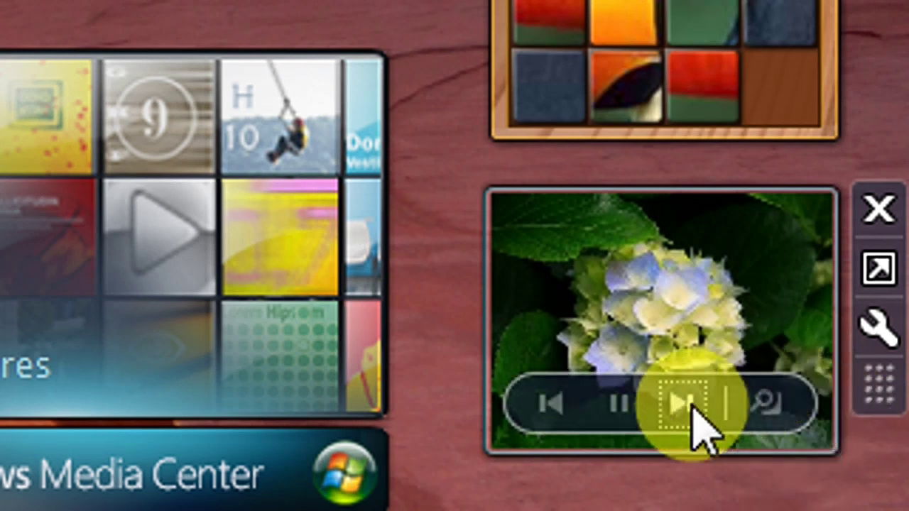
pyautogui.click(683, 405)
pyautogui.click(683, 405)
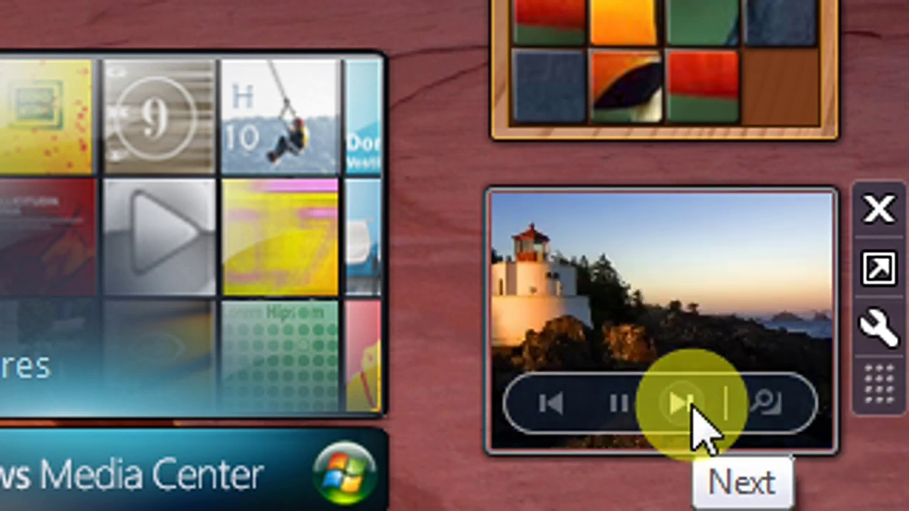
pyautogui.click(693, 413)
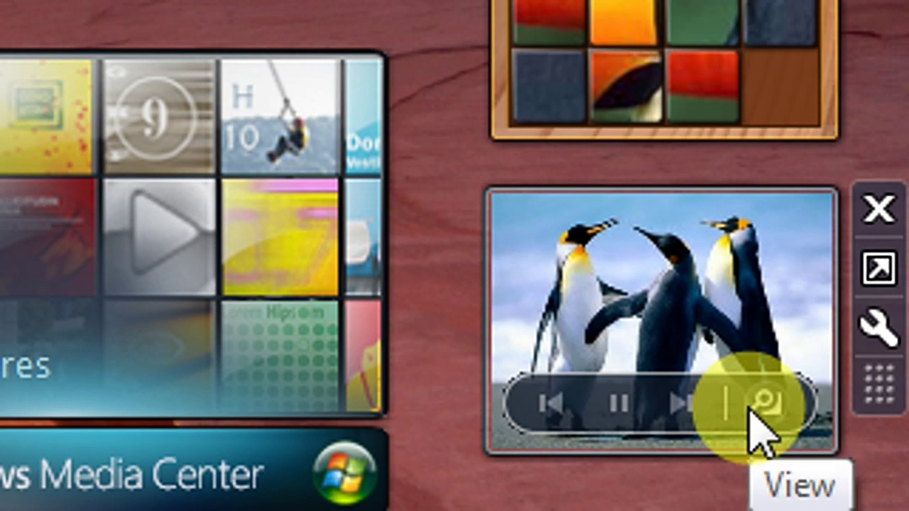
pyautogui.click(565, 417)
pyautogui.click(565, 419)
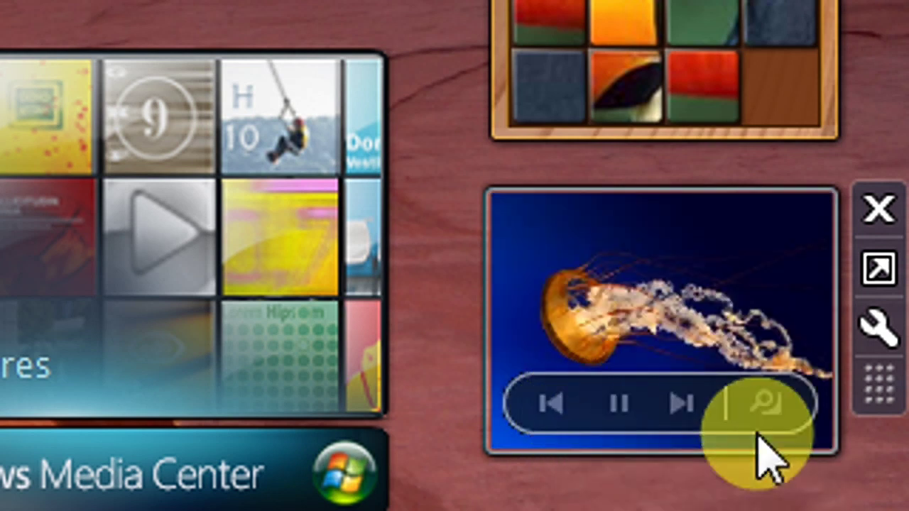
pyautogui.click(705, 422)
pyautogui.click(705, 422)
pyautogui.click(705, 422)
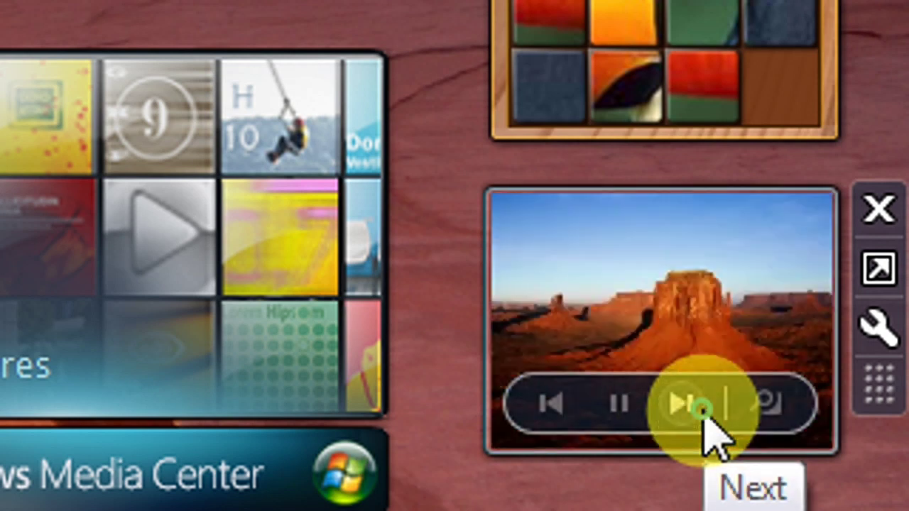
pyautogui.click(705, 422)
pyautogui.click(705, 423)
pyautogui.click(707, 423)
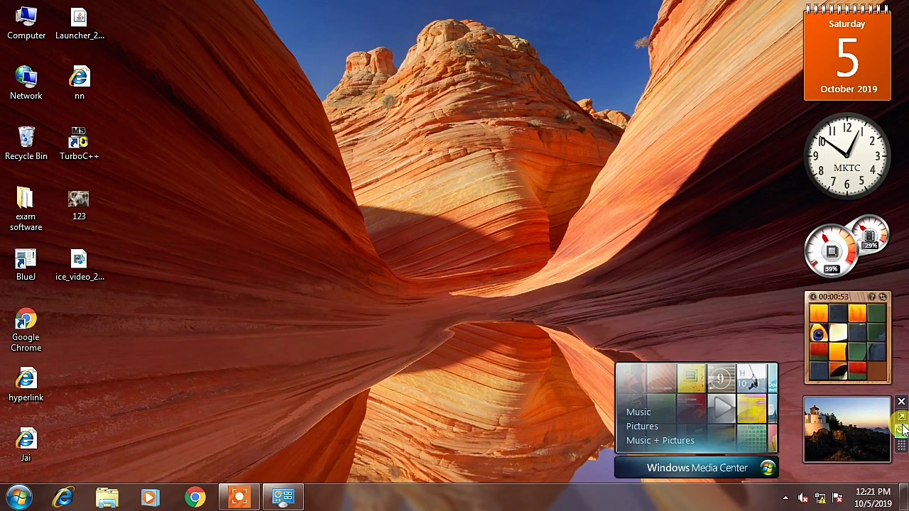
# Try the Slide Show gadget's larger size, advance through several pictures in it, and return it to the smaller size.
pyautogui.click(900, 417)
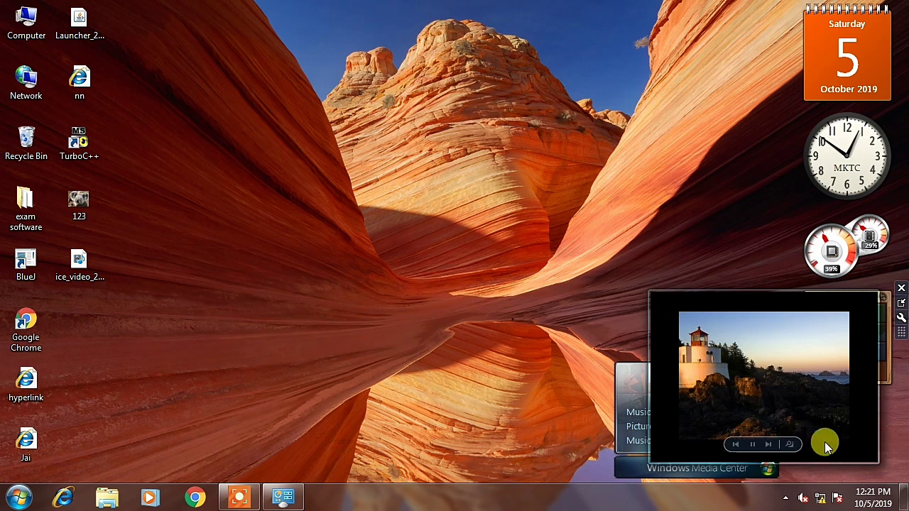
pyautogui.click(766, 445)
pyautogui.click(766, 444)
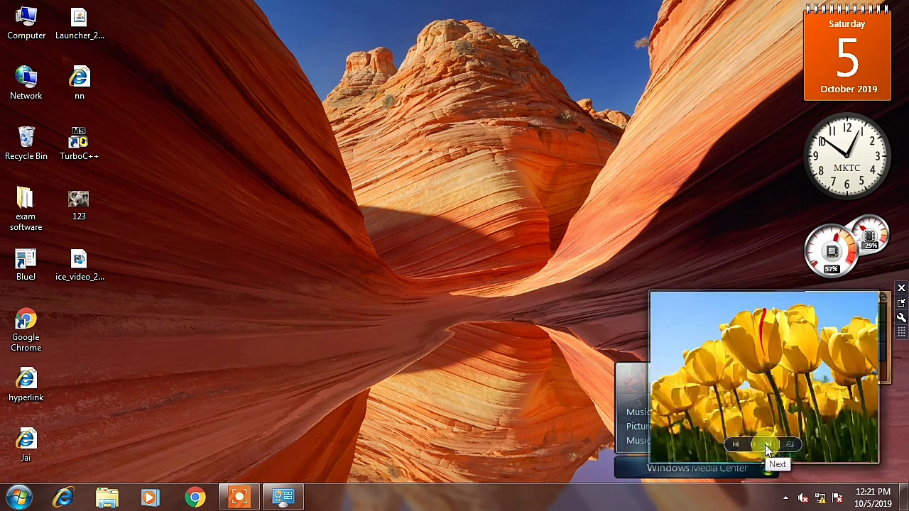
pyautogui.click(766, 445)
pyautogui.click(766, 445)
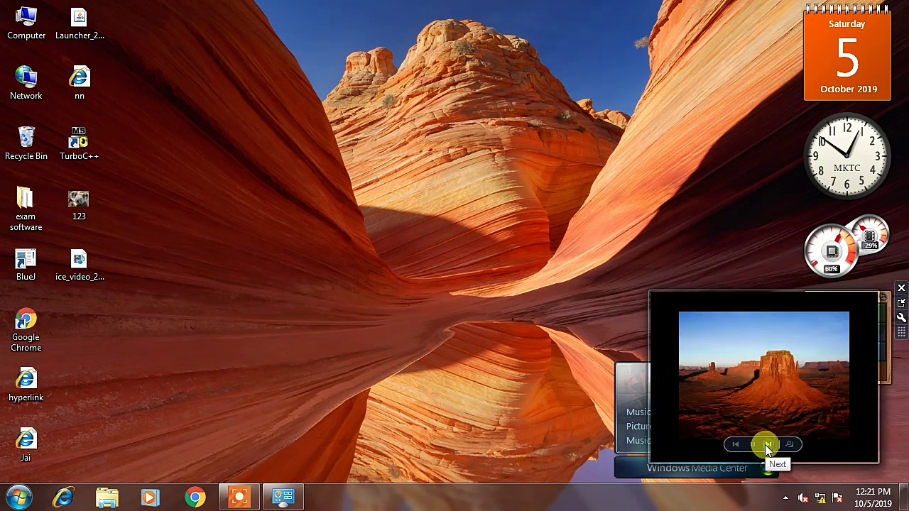
pyautogui.click(901, 306)
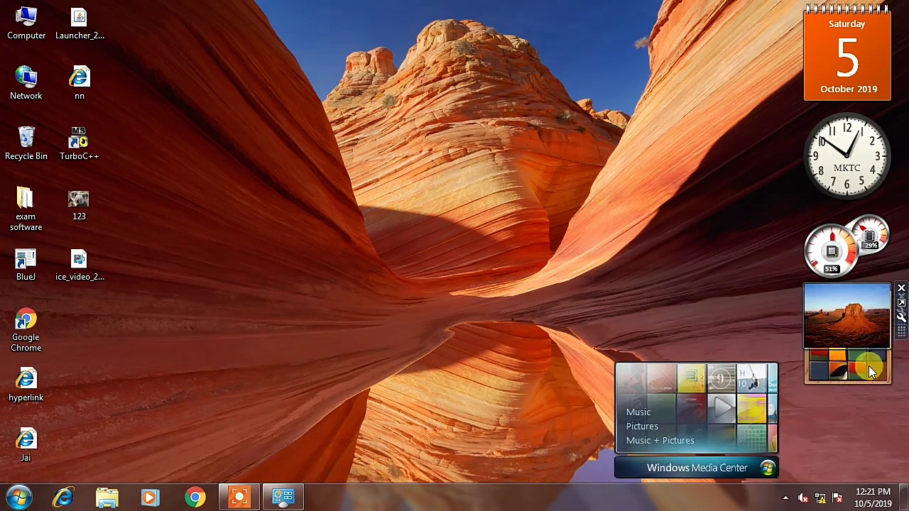
# Move the Slide Show gadget below the Picture Puzzle gadget.
pyautogui.moveTo(900, 334); pyautogui.dragTo(900, 430)
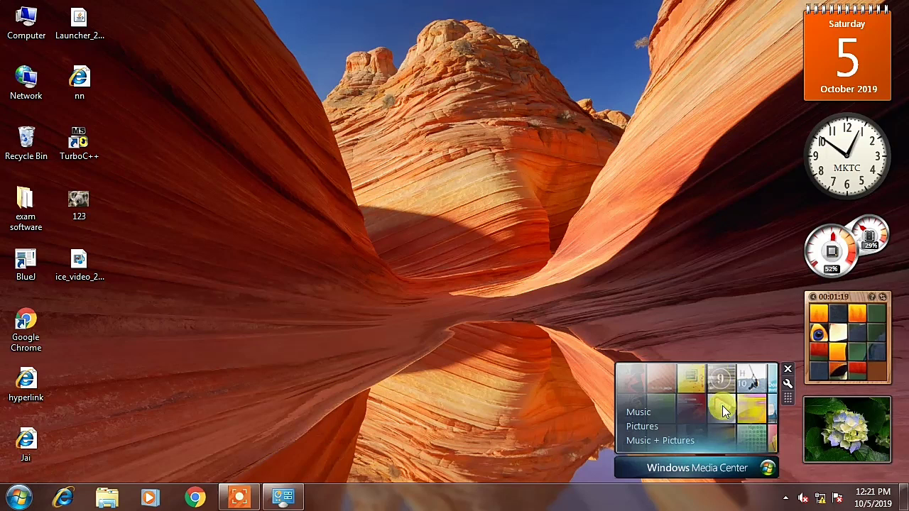
# View the Windows Media Center gadget's options, cancel without changes, and remove the gadget from the desktop.
pyautogui.click(787, 383)
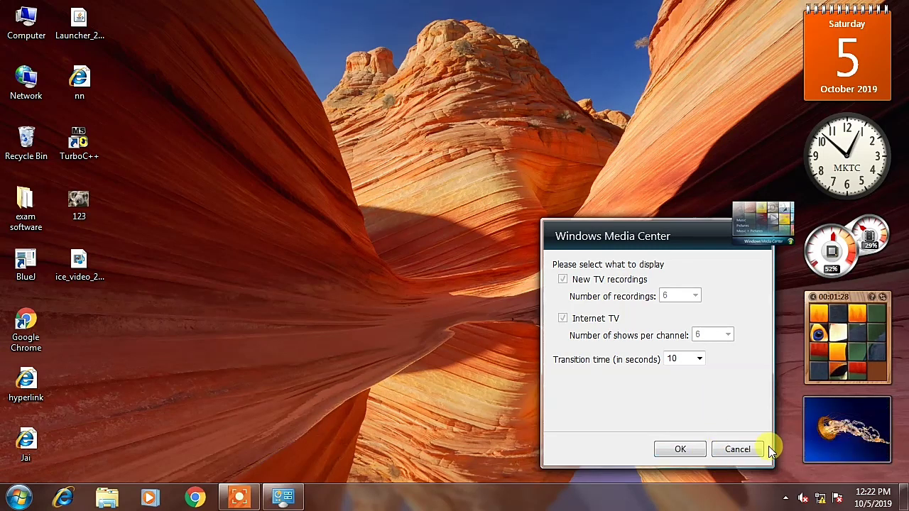
pyautogui.click(745, 449)
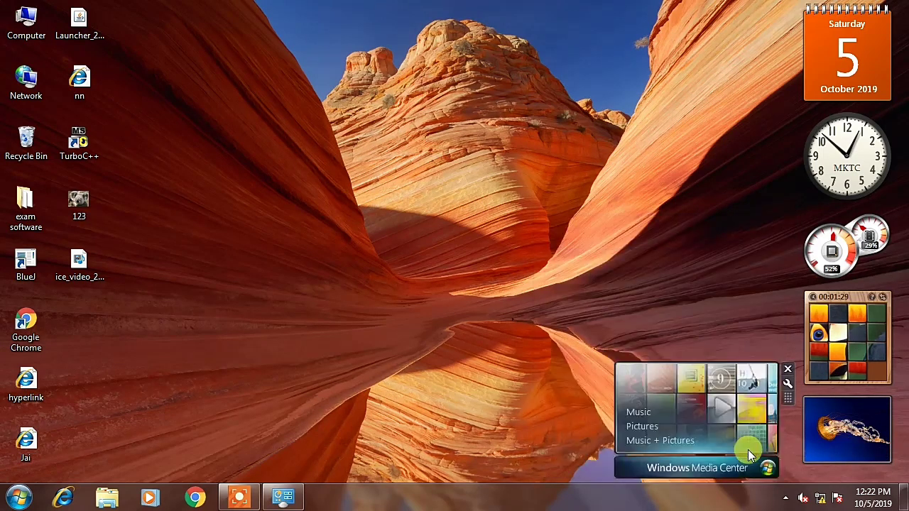
pyautogui.click(787, 369)
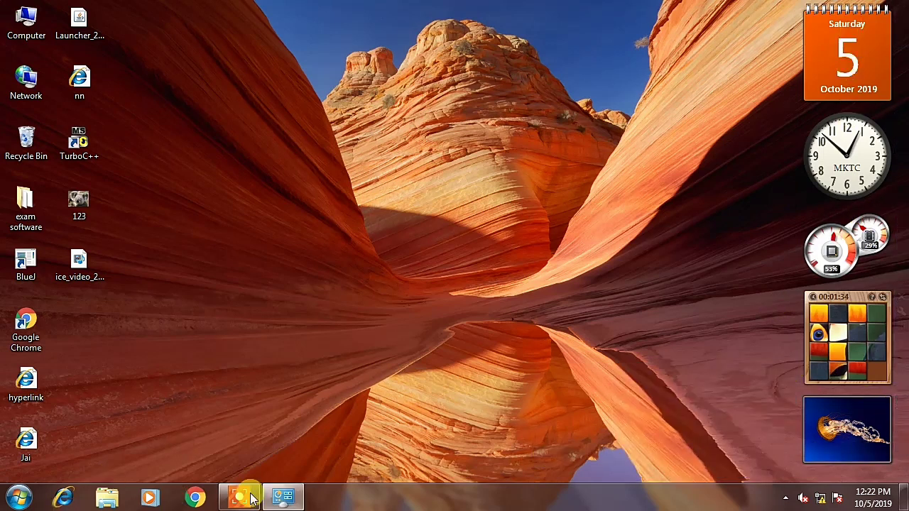
# Open Paint, maximize its window over the desktop gadgets, and restore it to its smaller size.
pyautogui.click(31, 502)
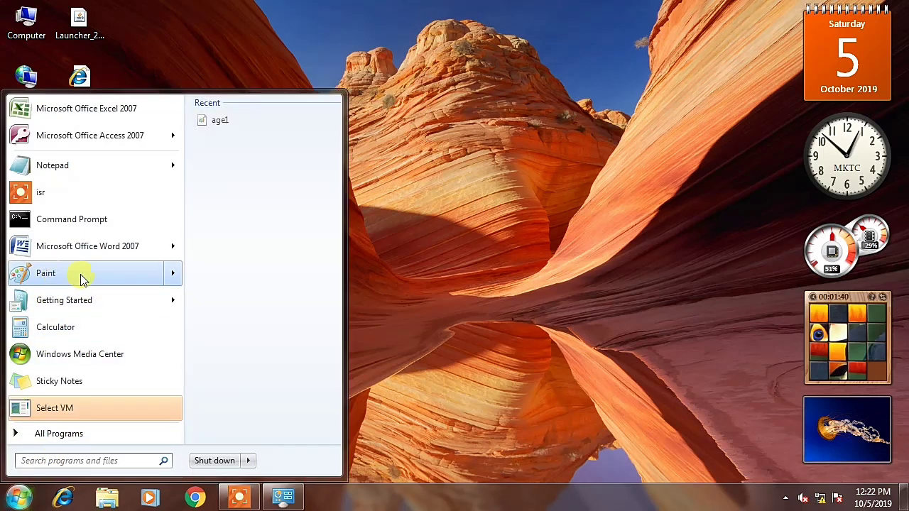
pyautogui.click(51, 272)
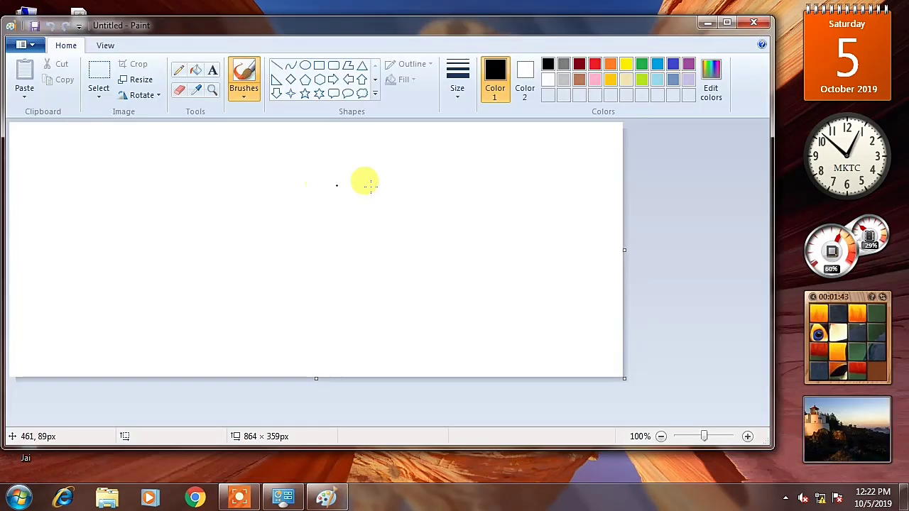
pyautogui.click(726, 22)
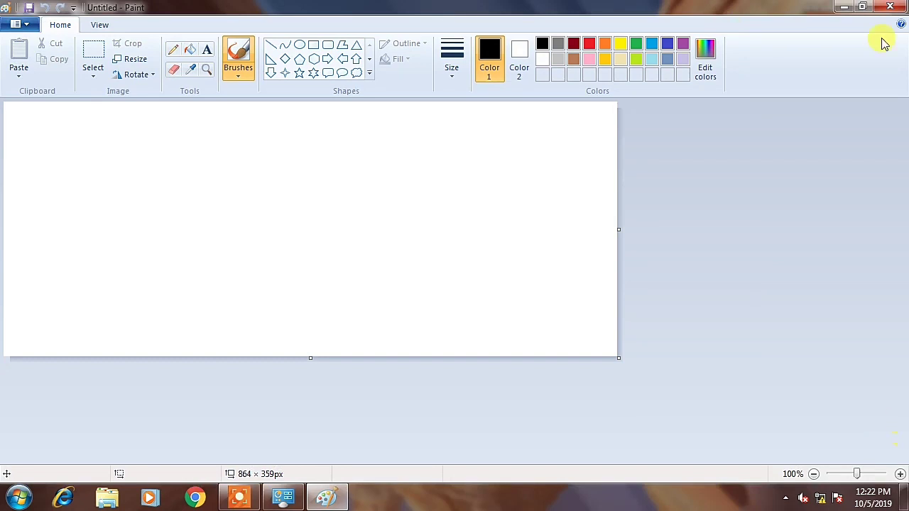
pyautogui.click(862, 7)
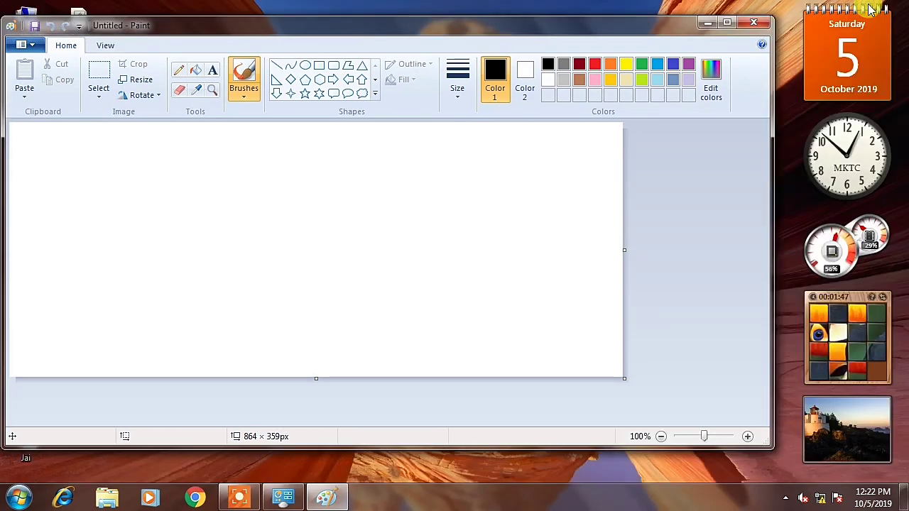
# Set the Calendar gadget to Always on top and maximize Paint to test the setting.
pyautogui.rightClick(869, 56)
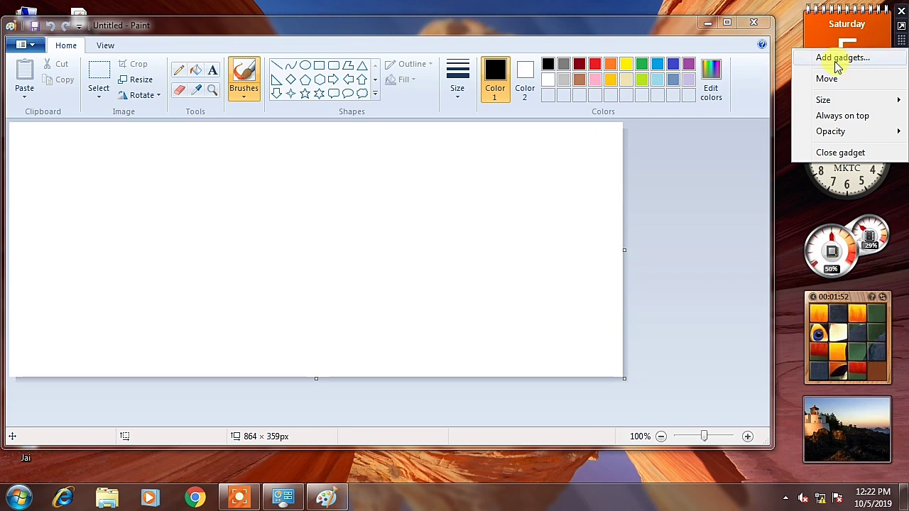
pyautogui.click(835, 121)
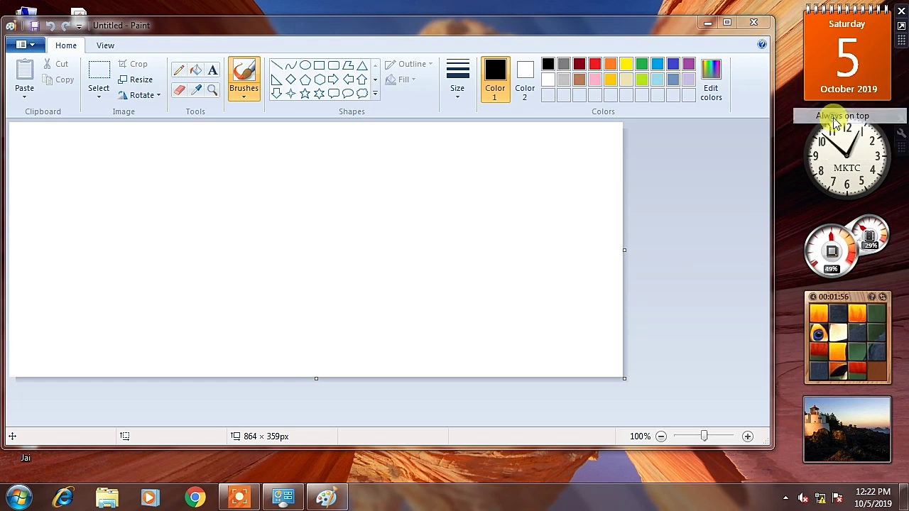
pyautogui.click(725, 23)
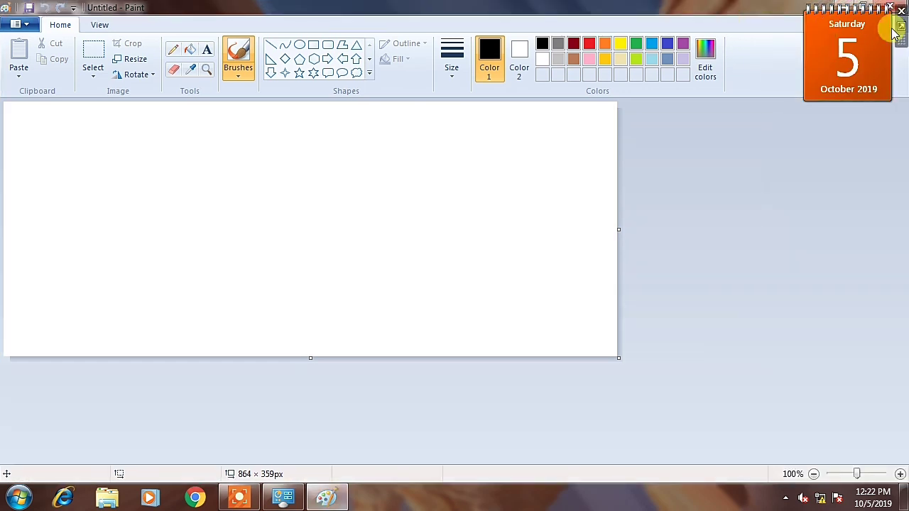
pyautogui.moveTo(896, 66)
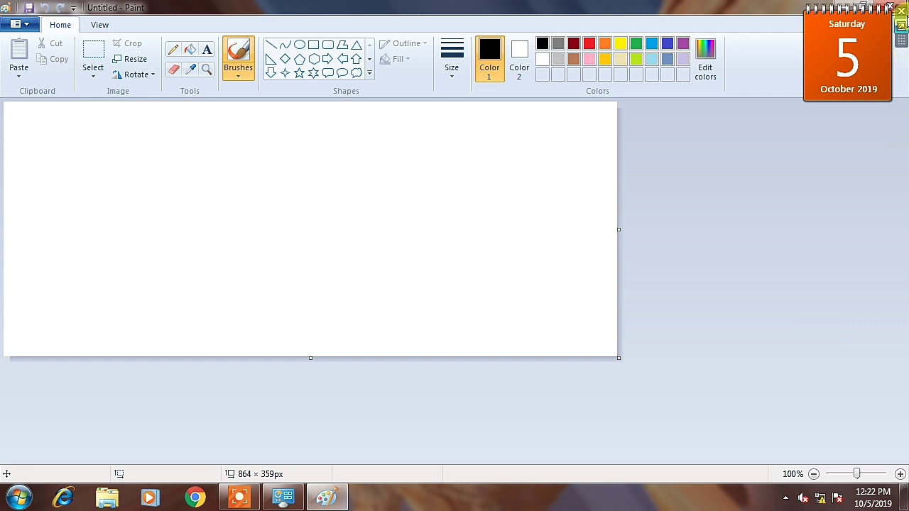
# Set the Clock, CPU Meter, Picture Puzzle and Slide Show gadgets to Always on top, and maximize Paint to test them.
pyautogui.doubleClick(767, 12)
pyautogui.moveTo(749, 28)
pyautogui.mouseDown()
pyautogui.moveTo(678, 88)
pyautogui.moveTo(615, 83)
pyautogui.moveTo(595, 55)
pyautogui.mouseUp()
pyautogui.rightClick(854, 181)
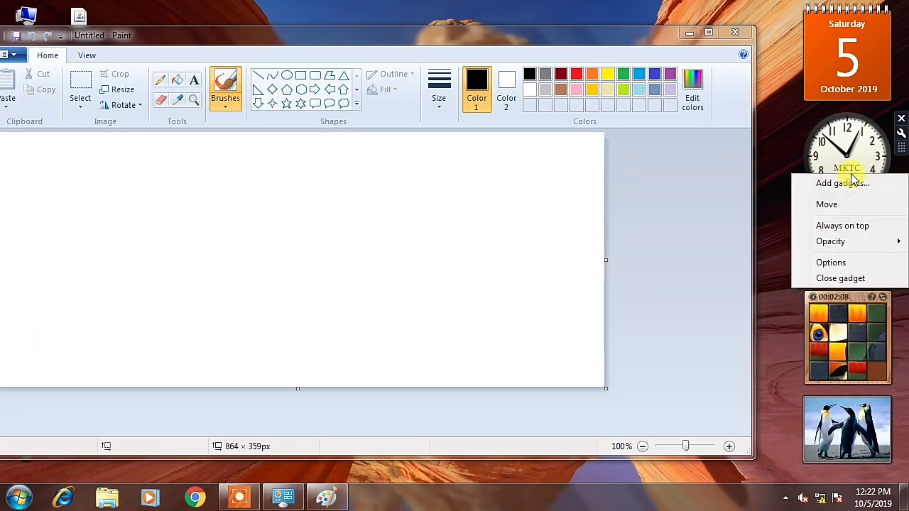
pyautogui.click(844, 227)
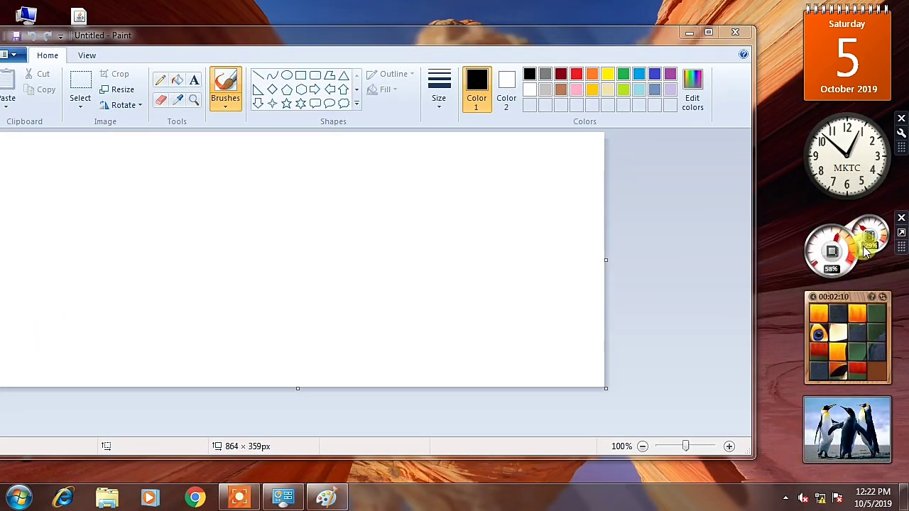
pyautogui.rightClick(845, 250)
pyautogui.click(838, 308)
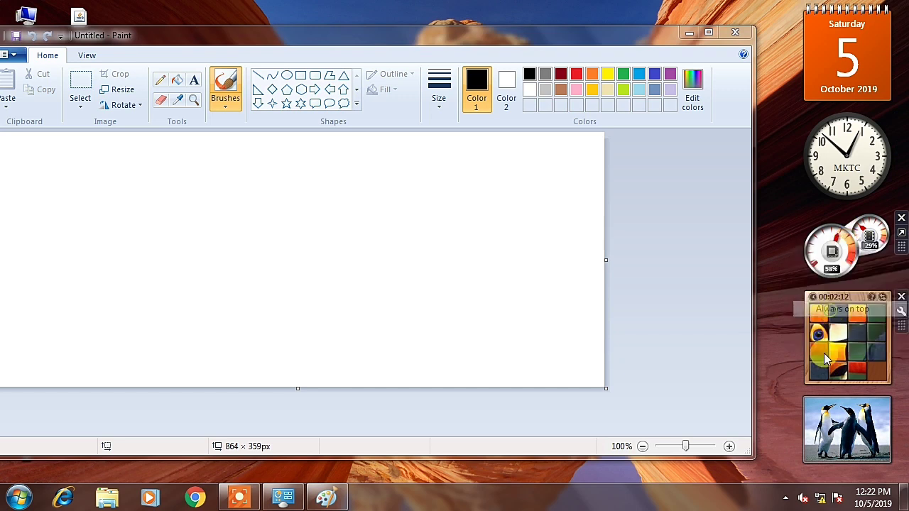
pyautogui.rightClick(834, 350)
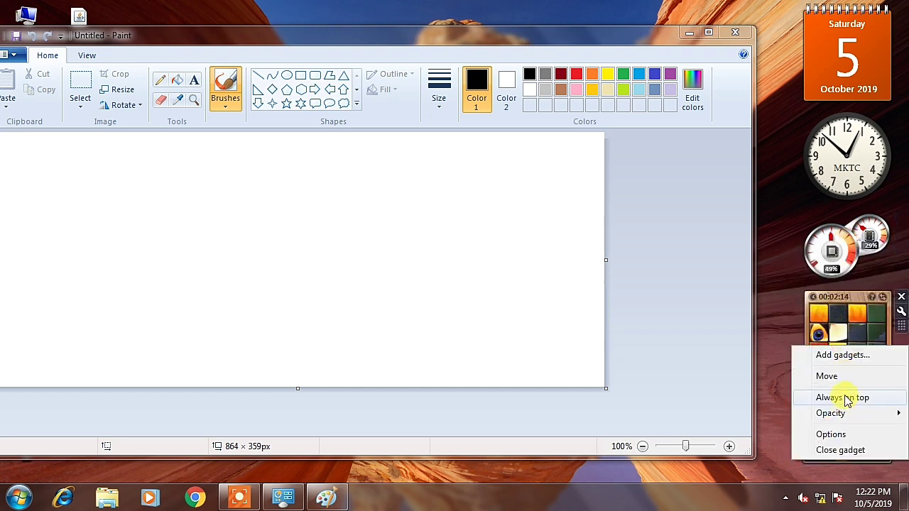
pyautogui.click(843, 398)
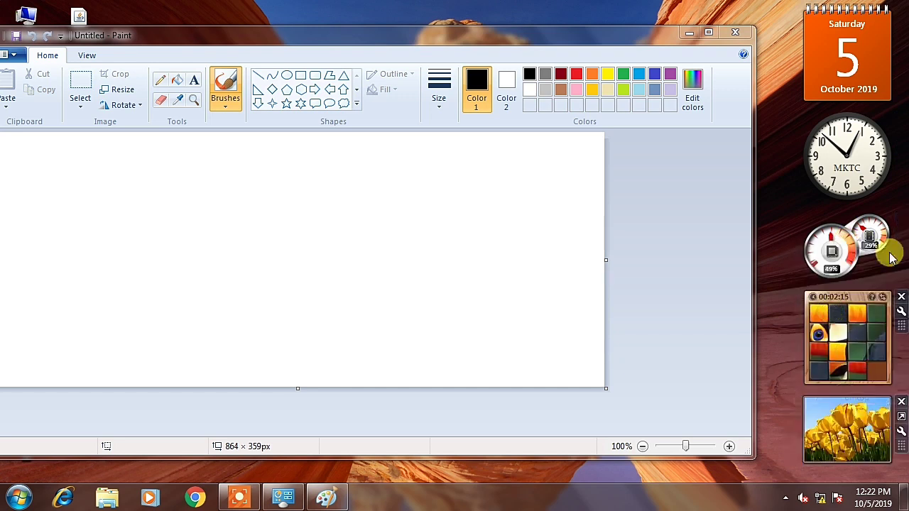
pyautogui.rightClick(837, 437)
pyautogui.click(842, 368)
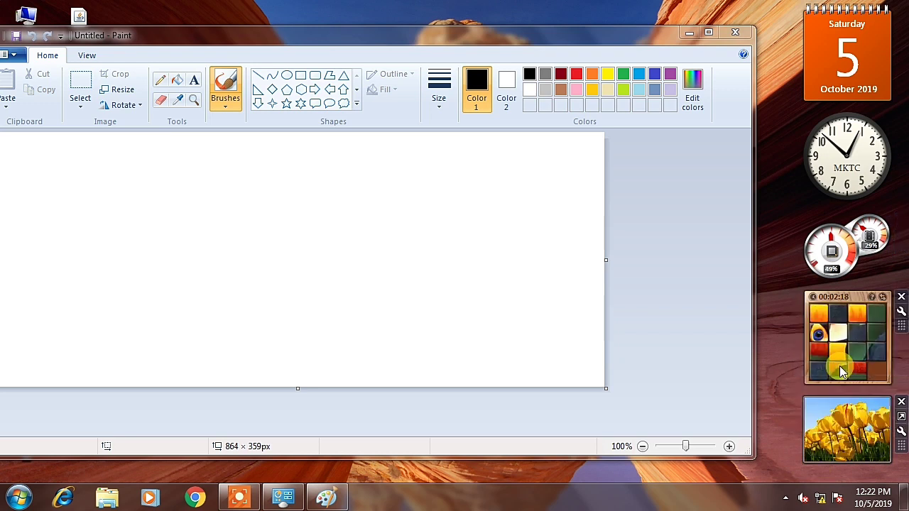
pyautogui.click(707, 32)
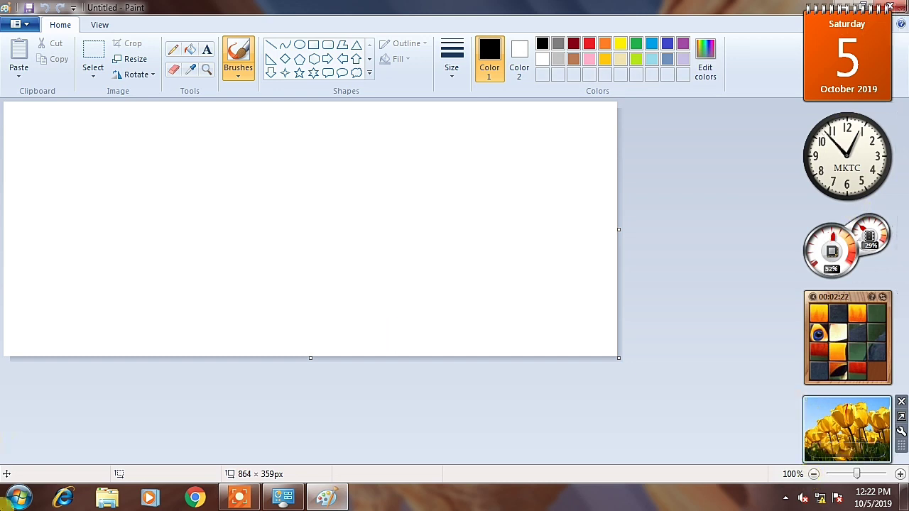
# Open Microsoft Office Word 2007 and check how the gadgets display over its window.
pyautogui.click(19, 502)
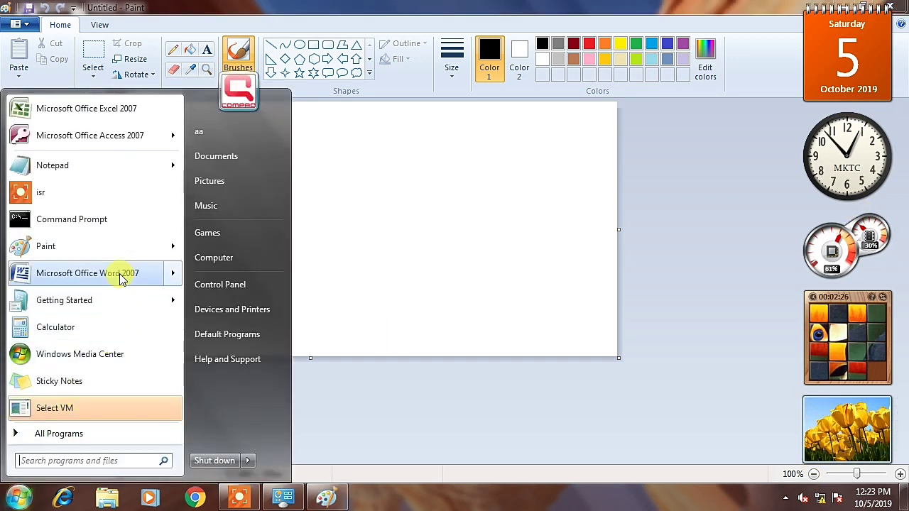
pyautogui.moveTo(121, 279)
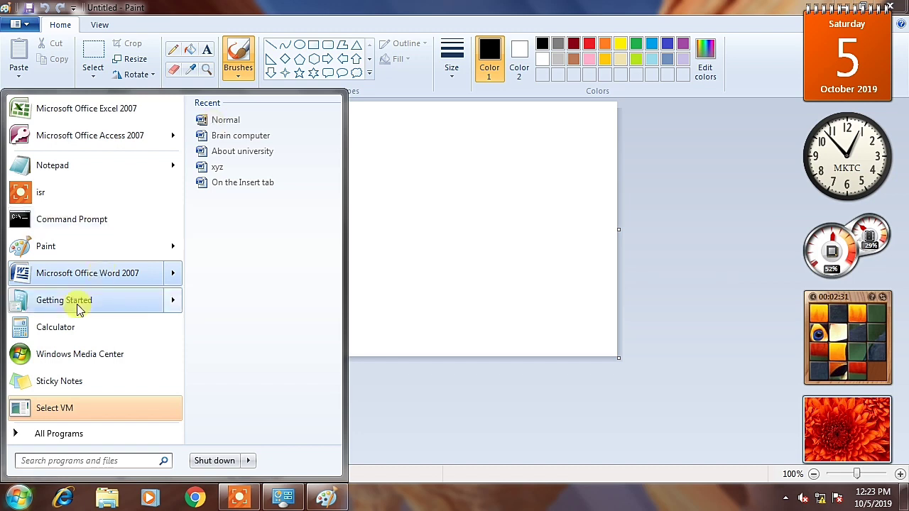
pyautogui.click(99, 272)
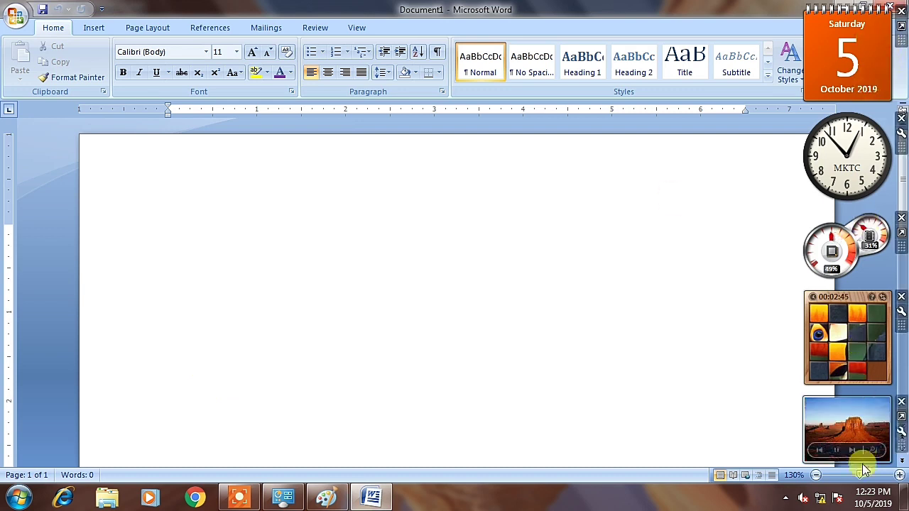
pyautogui.moveTo(855, 40)
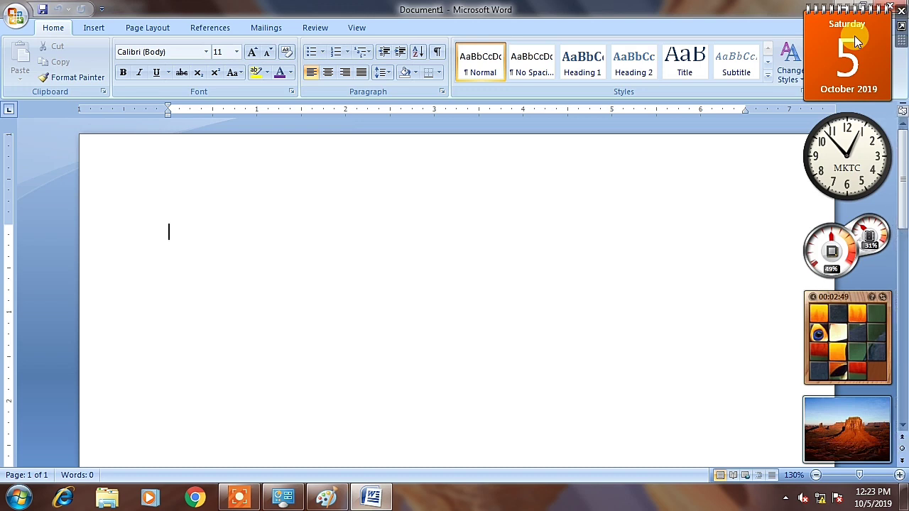
# Restore the Word and Paint windows to smaller sizes, move them clear of the gadgets, and close both programs.
pyautogui.doubleClick(687, 10)
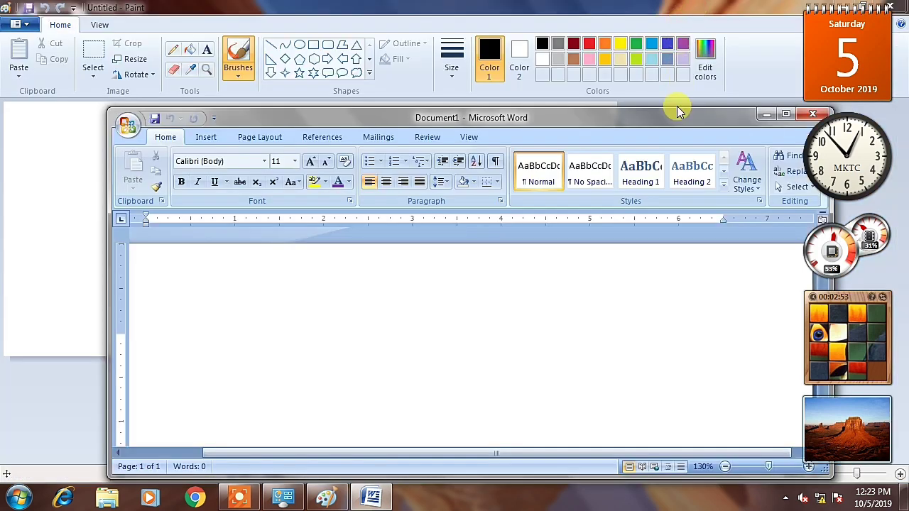
pyautogui.moveTo(670, 121); pyautogui.dragTo(524, 50)
pyautogui.click(660, 51)
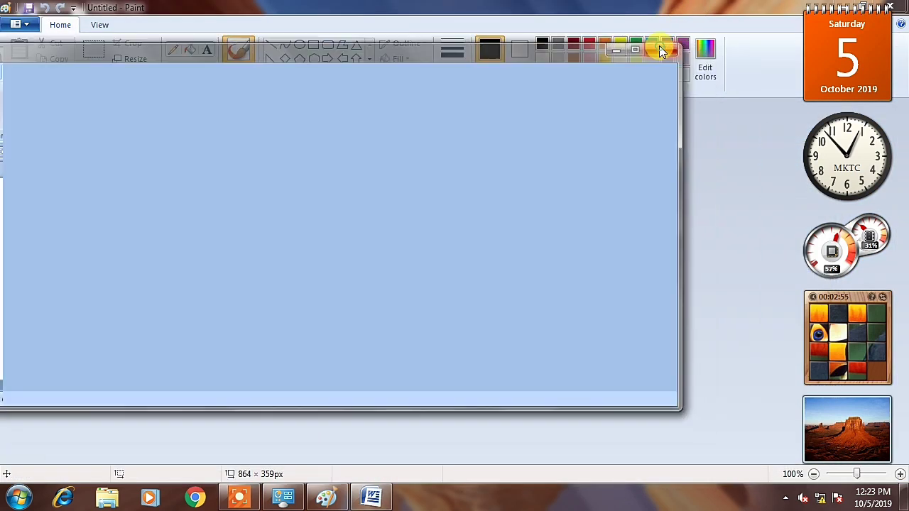
pyautogui.doubleClick(629, 12)
pyautogui.moveTo(635, 41); pyautogui.dragTo(678, 34)
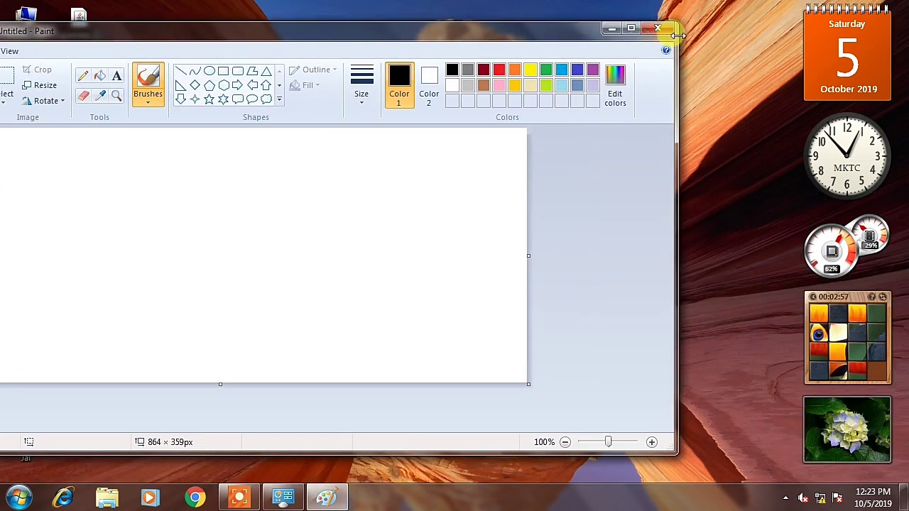
pyautogui.click(660, 29)
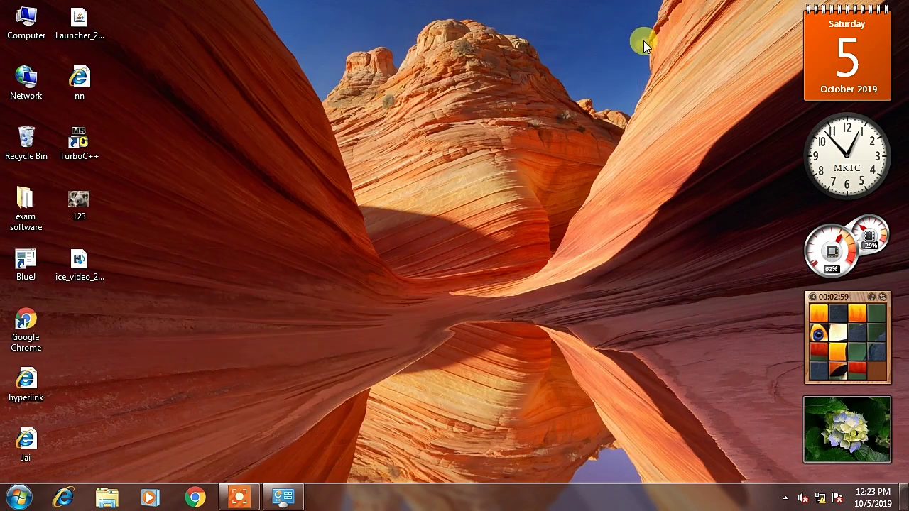